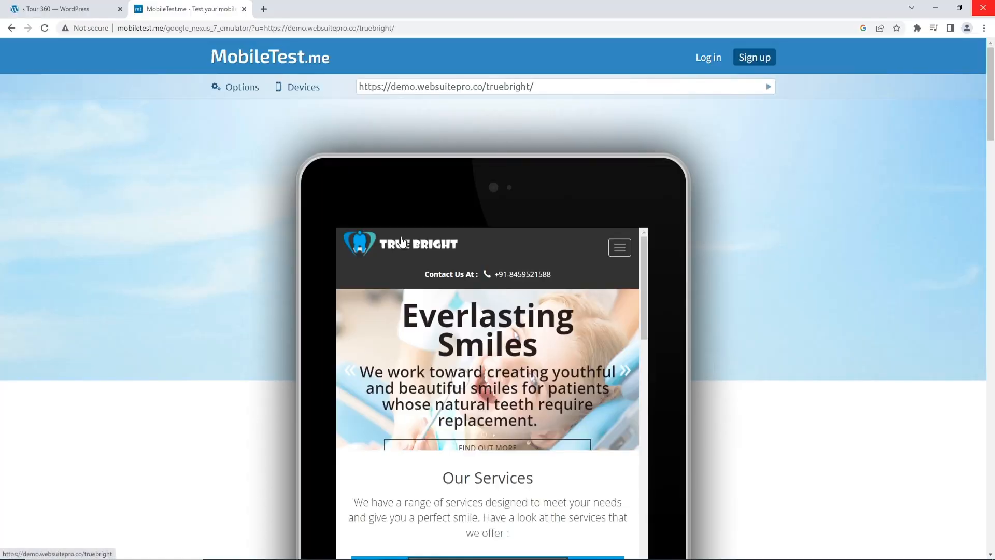
Step: Examine the True Bright site's home page, services and portfolio sections in the Google Nexus 7 emulator
scroll(673, 159, "down", 2)
scroll(575, 243, "down", 2)
scroll(534, 267, "down", 10)
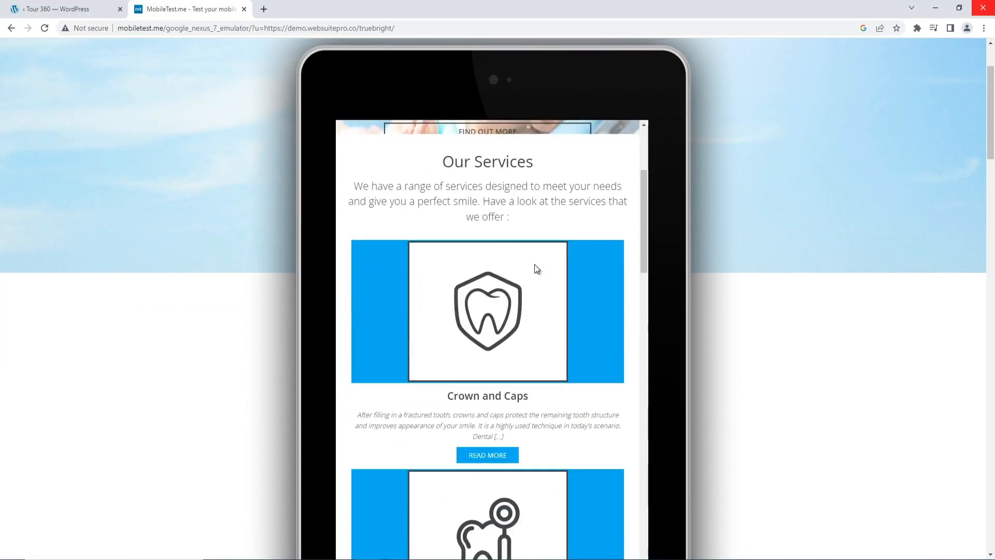
scroll(785, 330, "down", 1)
scroll(785, 330, "down", 3)
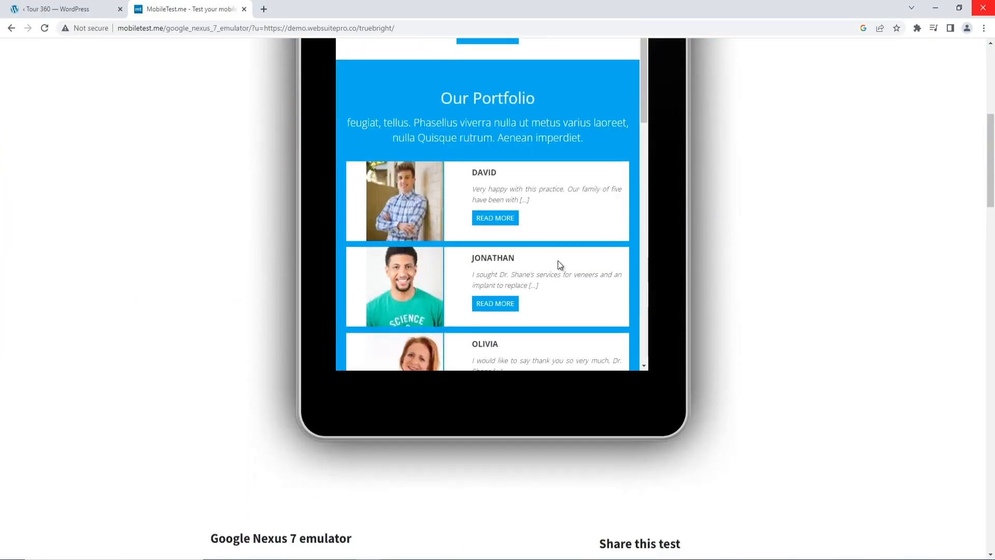
scroll(558, 262, "up", 6)
scroll(838, 229, "up", 3)
scroll(480, 178, "down", 4)
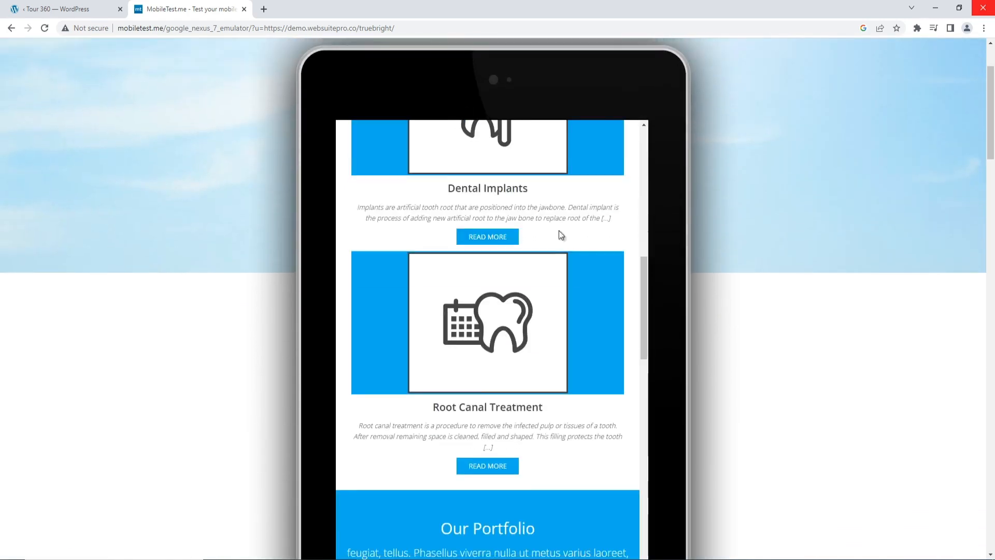
scroll(562, 231, "up", 6)
Step: Enable Hide Sidebar on Mobile in the FastLoans-Pro Mobile Site settings and view the Mobile First Screen choices
left_click(47, 6)
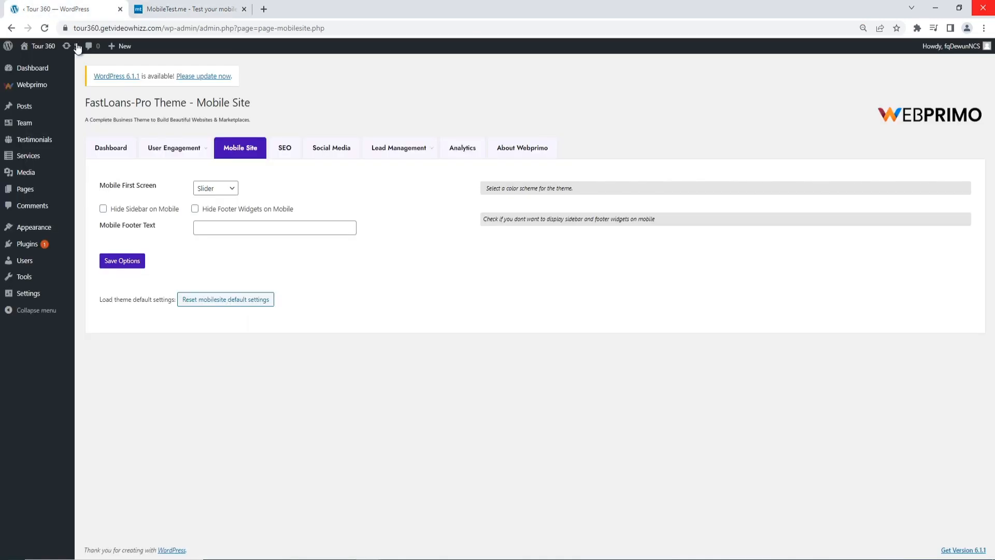
left_click(103, 208)
left_click(220, 189)
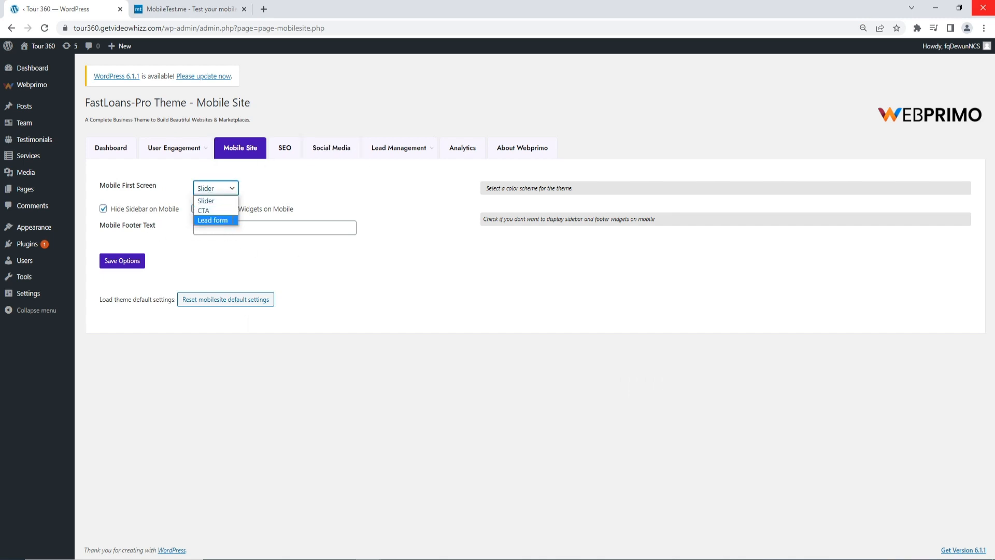
left_click(434, 204)
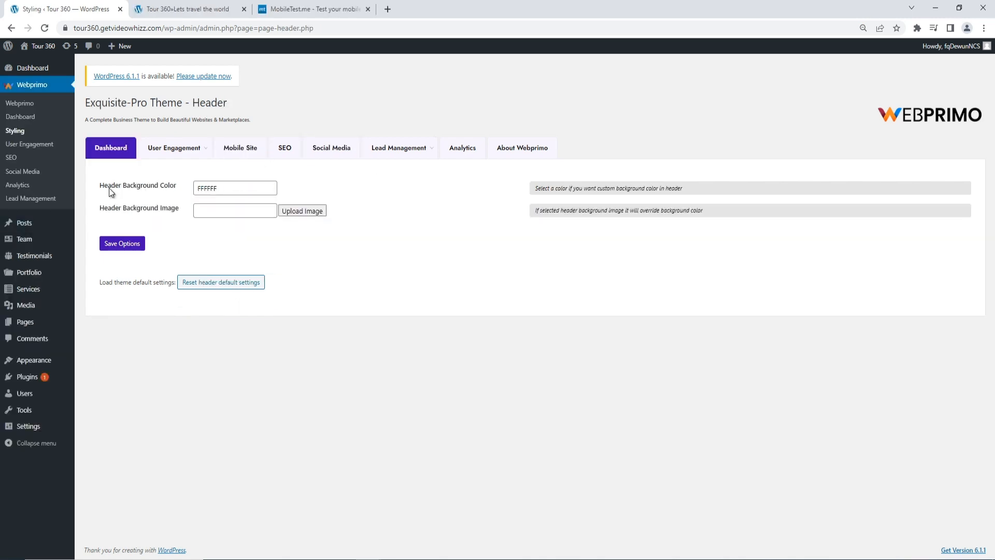
Step: Set the header background color to 47FF9D and look at the upload option for the header background image
left_click(234, 188)
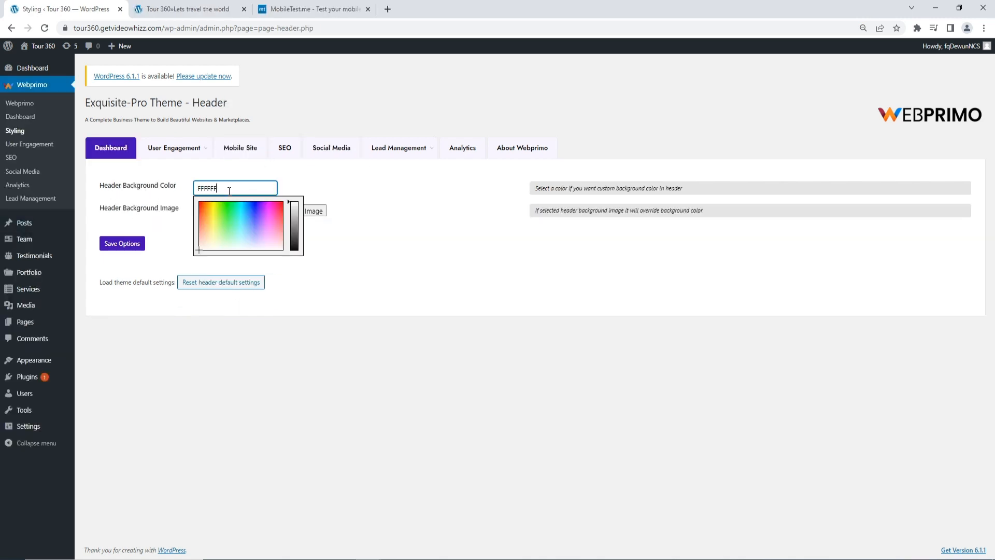
left_click(251, 256)
left_click(195, 210)
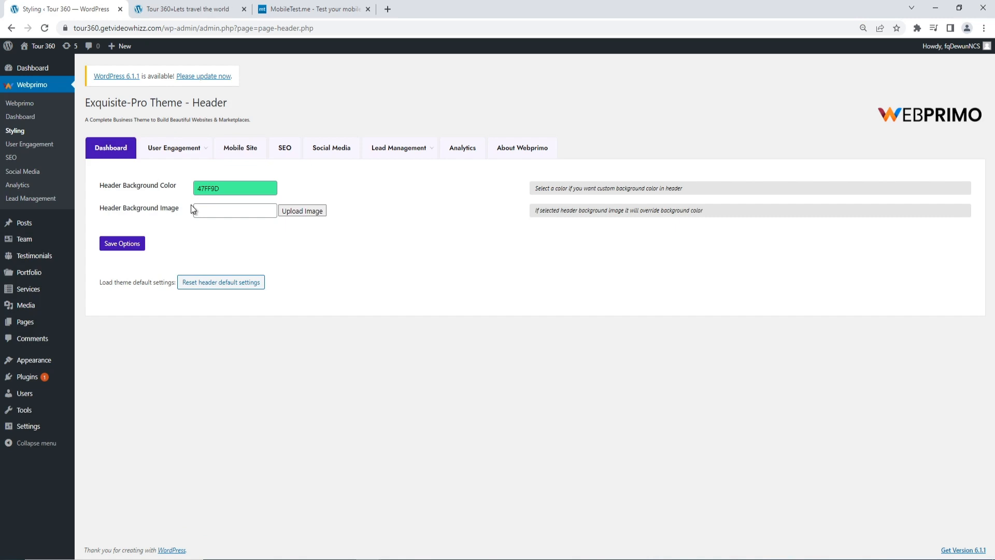
left_click(306, 210)
left_click(673, 70)
Step: Open the theme's Typography settings and choose a font and font size for H1 headings
mouse_move(111, 149)
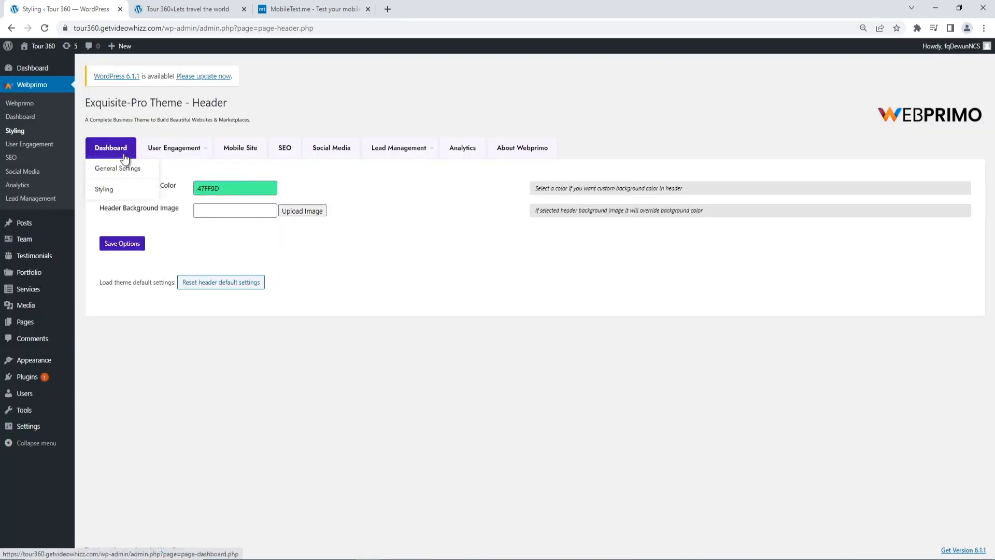
mouse_move(106, 189)
left_click(186, 232)
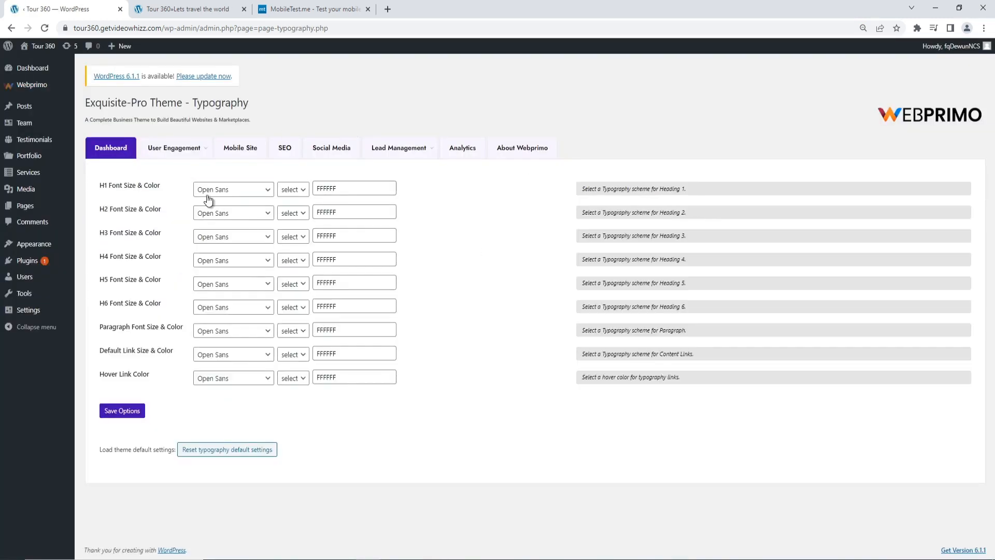
left_click(208, 195)
left_click(218, 223)
left_click(298, 197)
left_click(291, 262)
key("Tab")
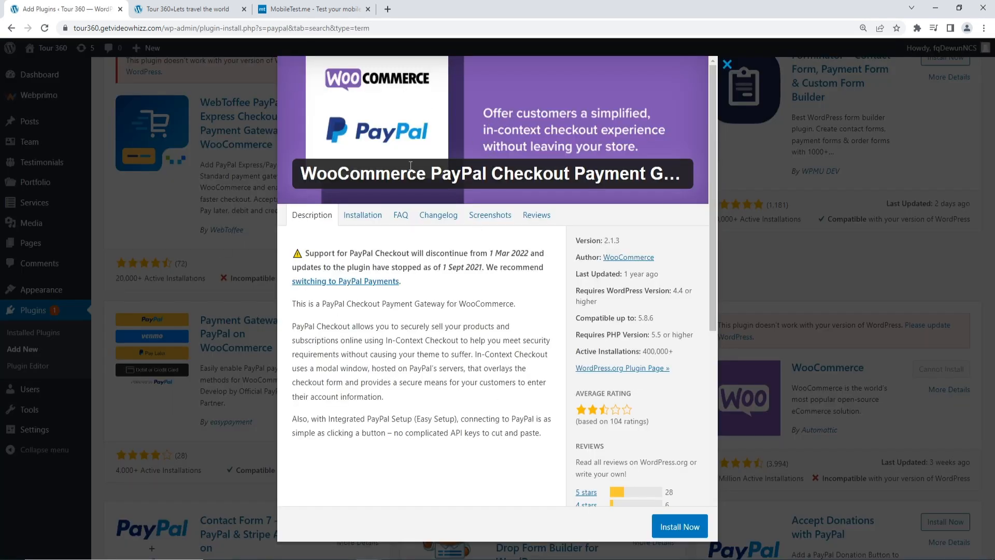
Step: Review the WooCommerce PayPal Checkout plugin details and the theme's social media page links and icon position settings
left_click_drag(427, 175, 691, 257)
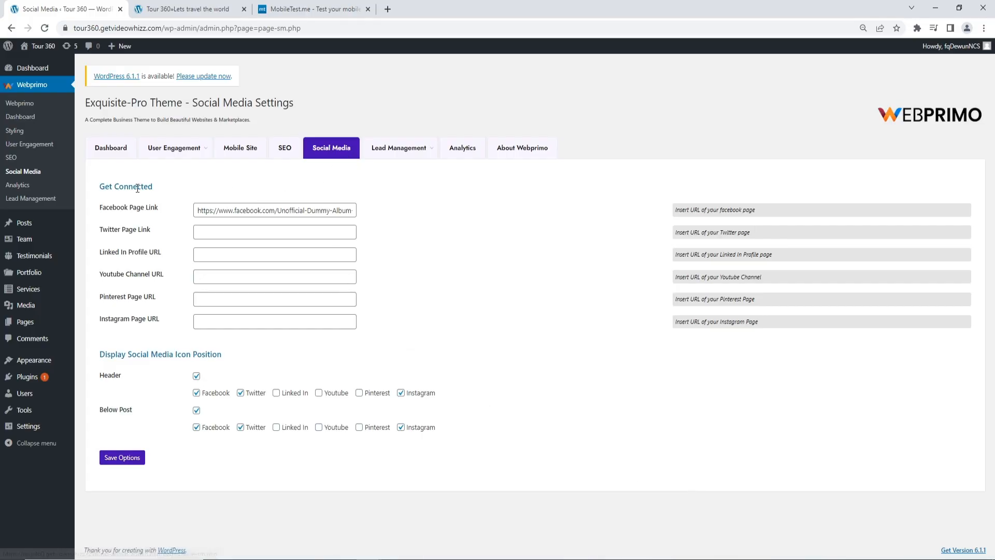
left_click_drag(110, 207, 300, 356)
left_click(183, 356)
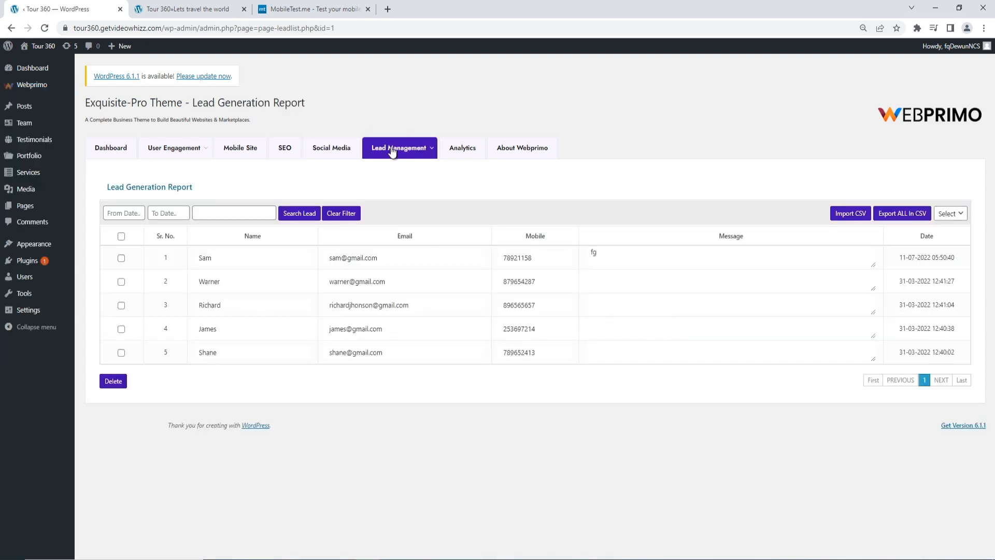
Step: Look at the Add New Lead form and the autoresponder choices in the Lead Management basic settings
mouse_move(399, 148)
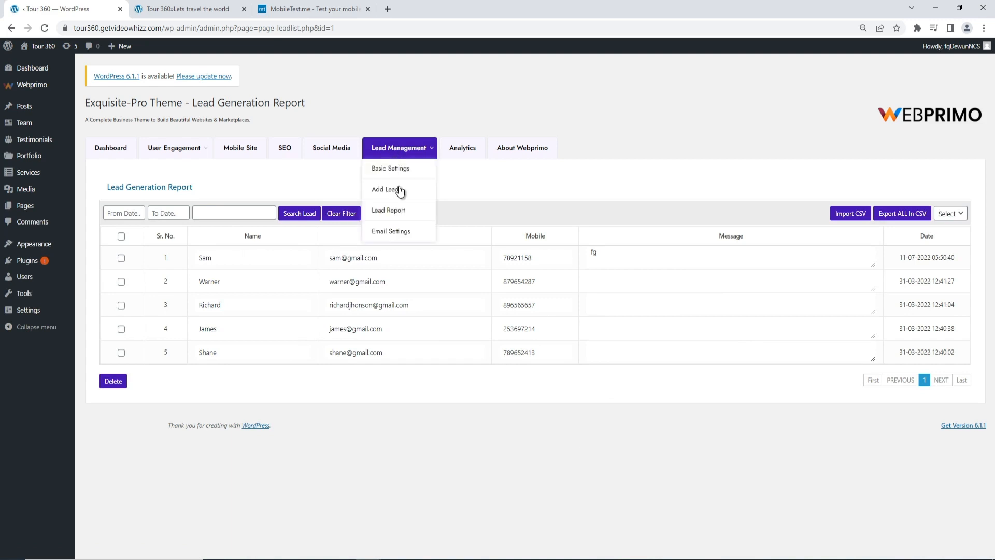
left_click(387, 191)
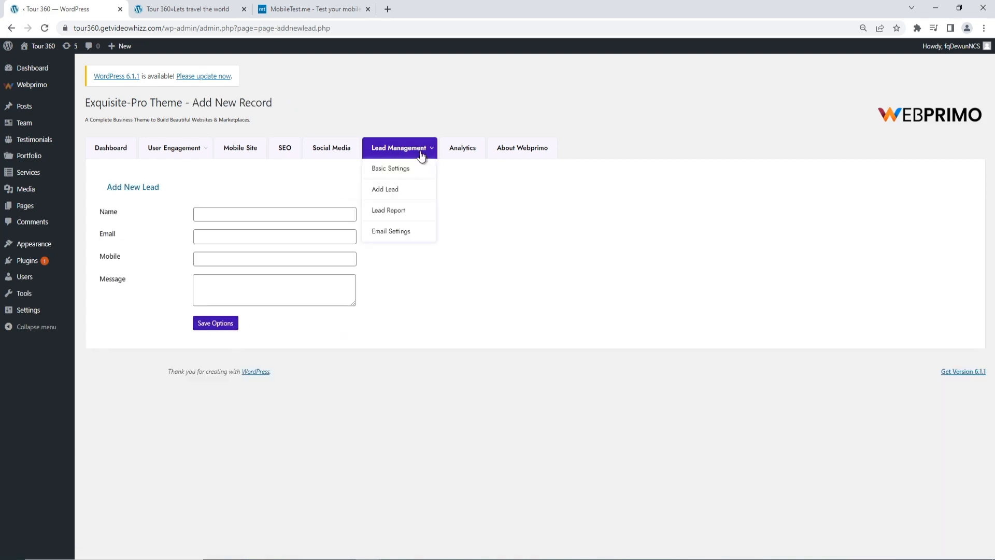
left_click(401, 172)
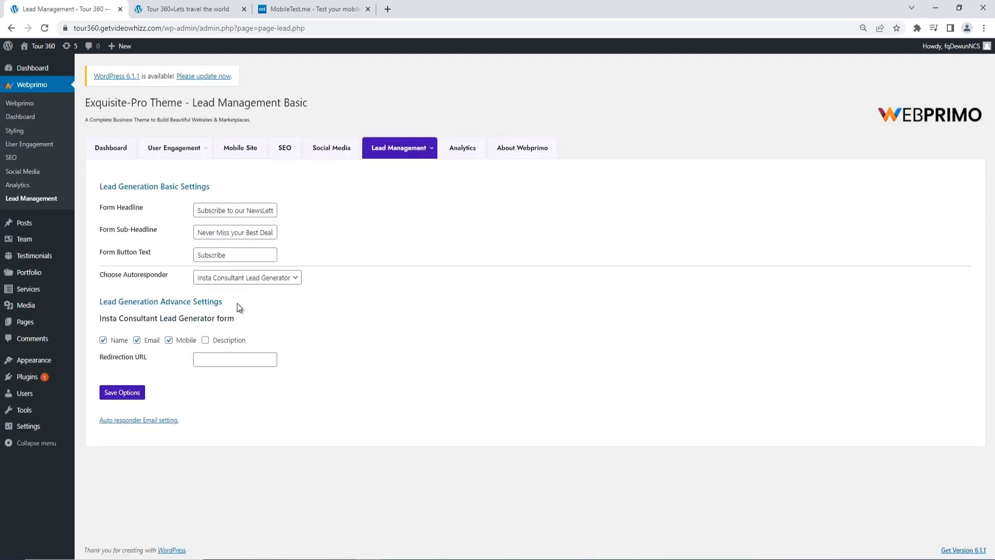
left_click(247, 278)
left_click(254, 289)
Step: Open the Analytics settings and review the Google Analytics tracking code field
left_click(474, 148)
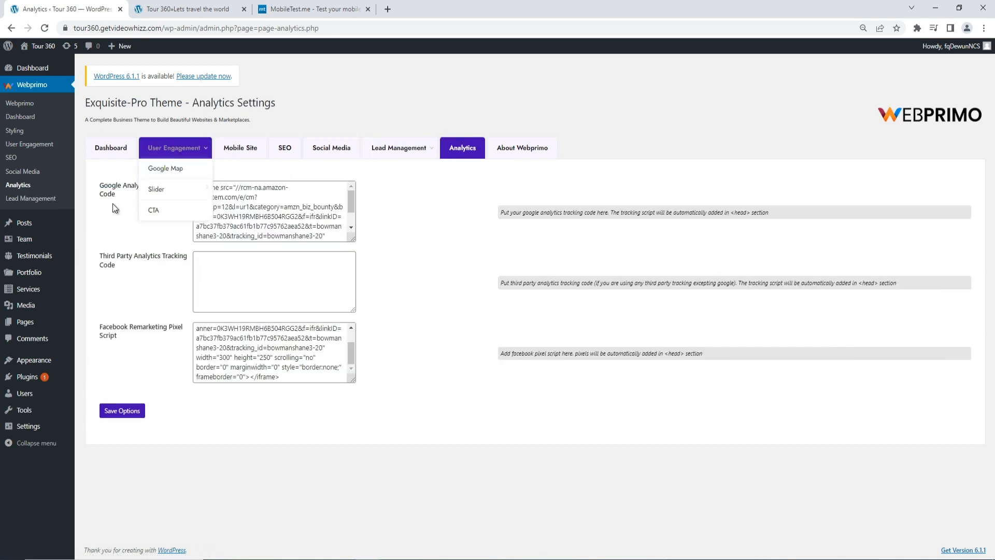
left_click_drag(104, 185, 152, 220)
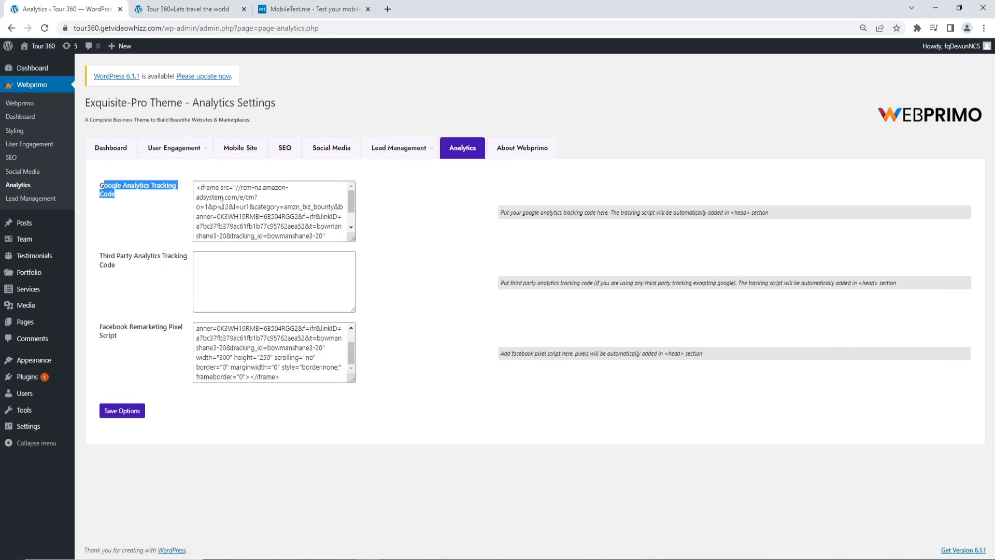
left_click(417, 289)
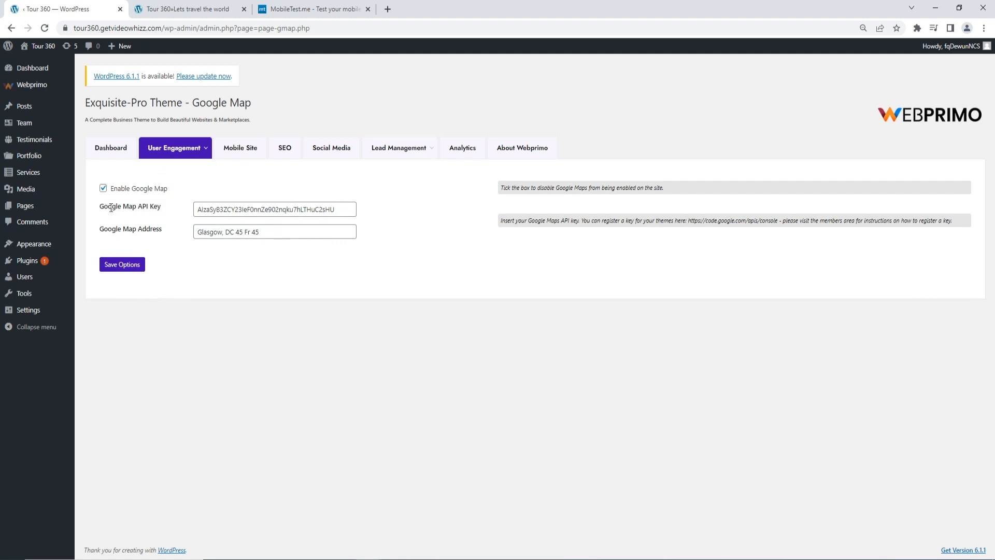
Step: Toggle the Enable Google Map option and review the header, slider and footer call-to-action settings
left_click(103, 188)
mouse_move(196, 156)
mouse_move(227, 198)
left_click(165, 212)
scroll(216, 259, "down", 6)
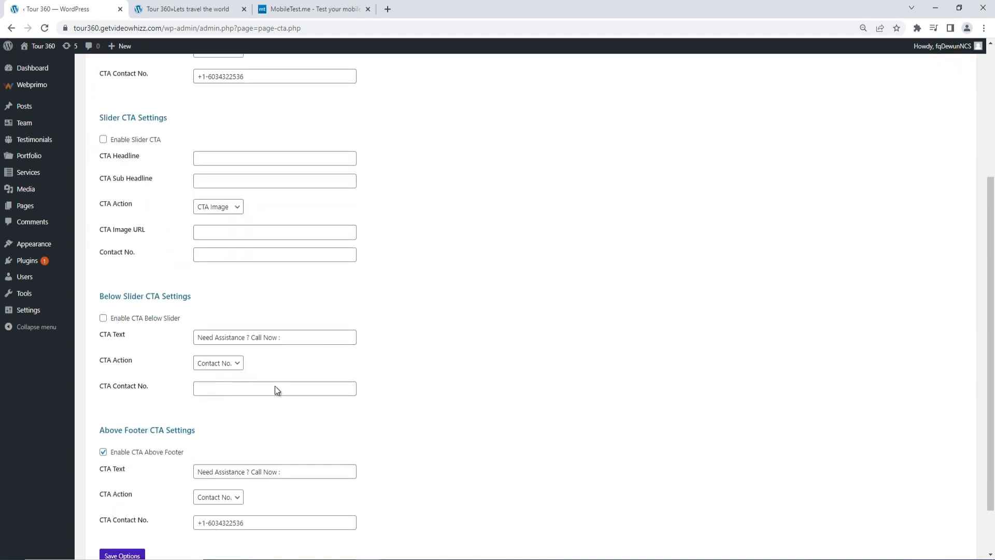
scroll(360, 301, "up", 6)
Step: Open the Slide Settings and review the tagline, background image and button options of the first two slides
mouse_move(205, 147)
mouse_move(199, 188)
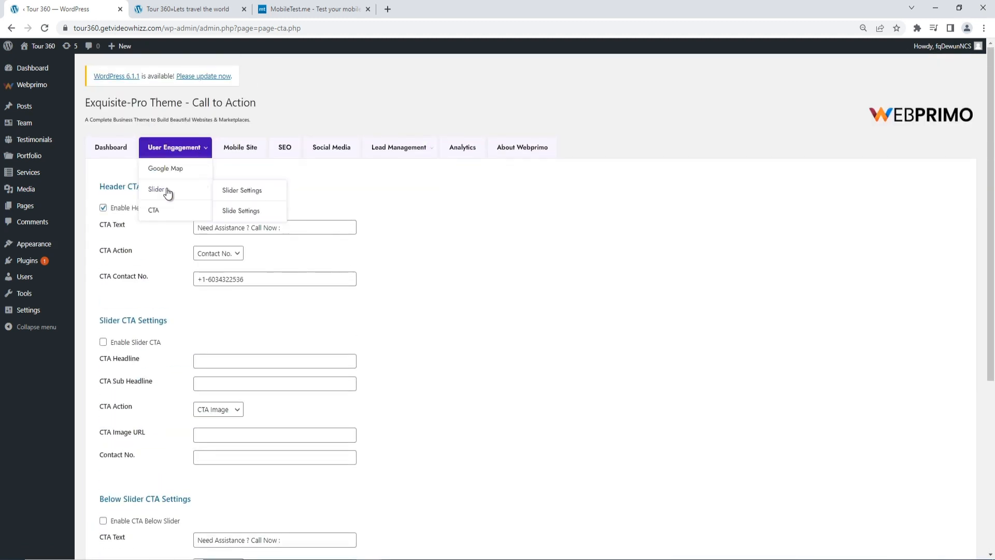
left_click(237, 210)
scroll(266, 265, "down", 5)
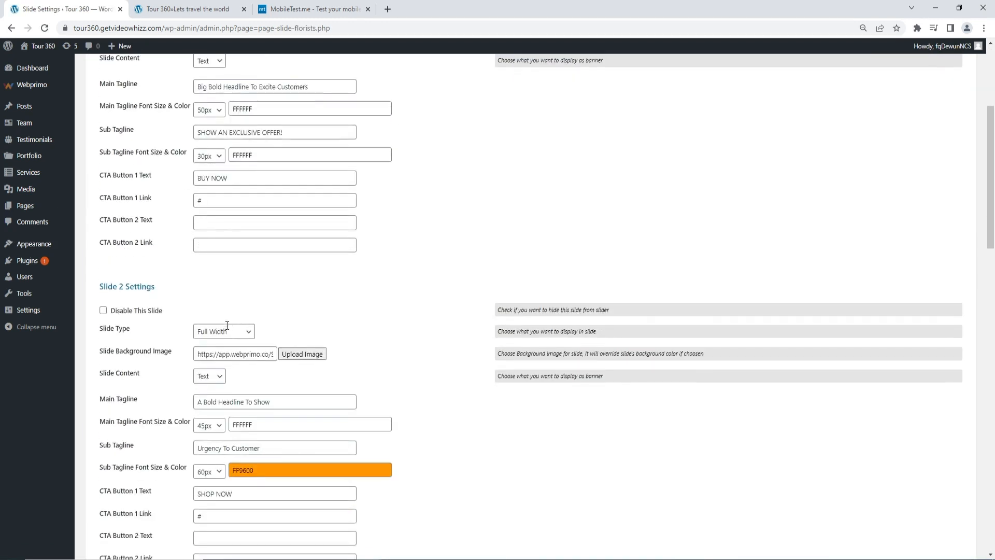
scroll(269, 317, "up", 6)
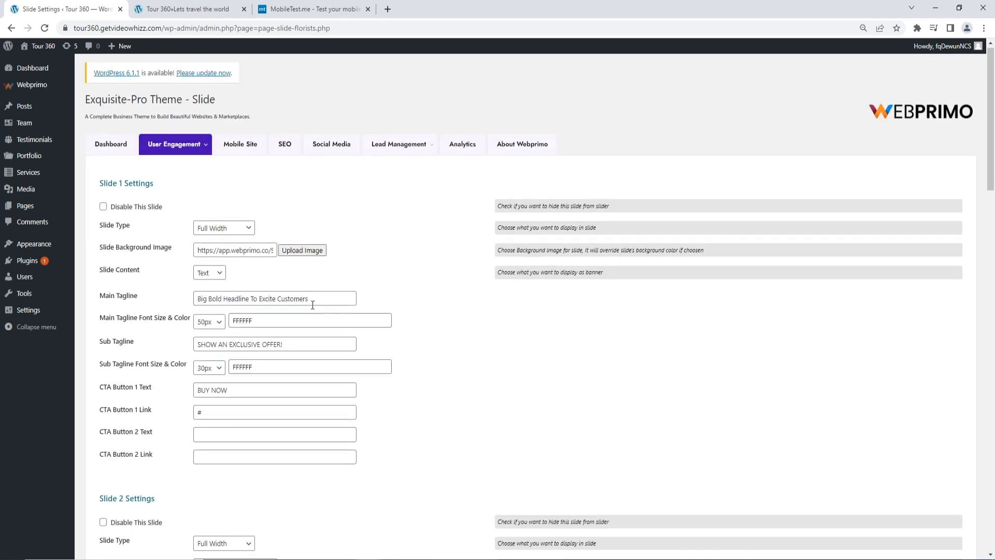
scroll(285, 319, "down", 5)
scroll(217, 358, "down", 6)
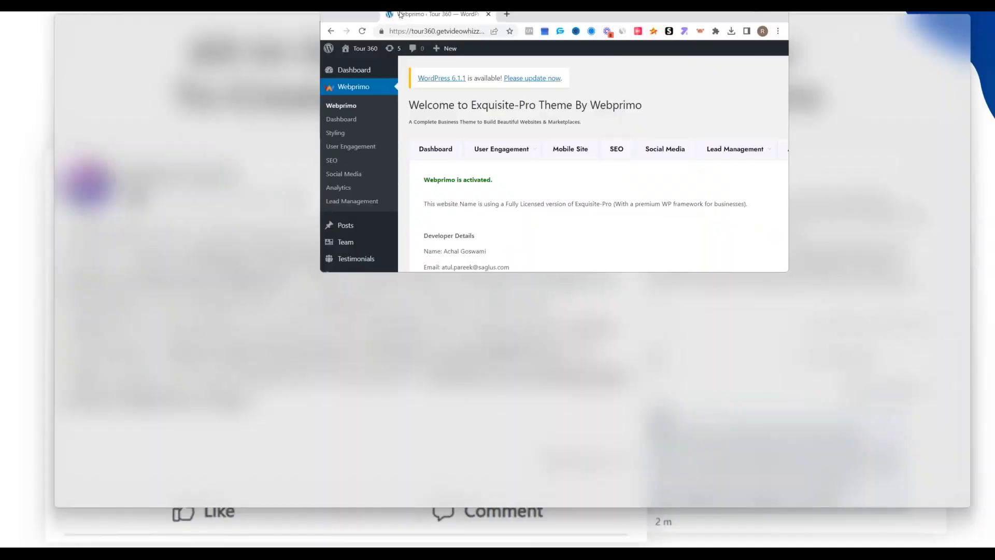
Step: Open the installed themes, view the details of the active Exquisite-Pro theme and start customizing it
key("F11")
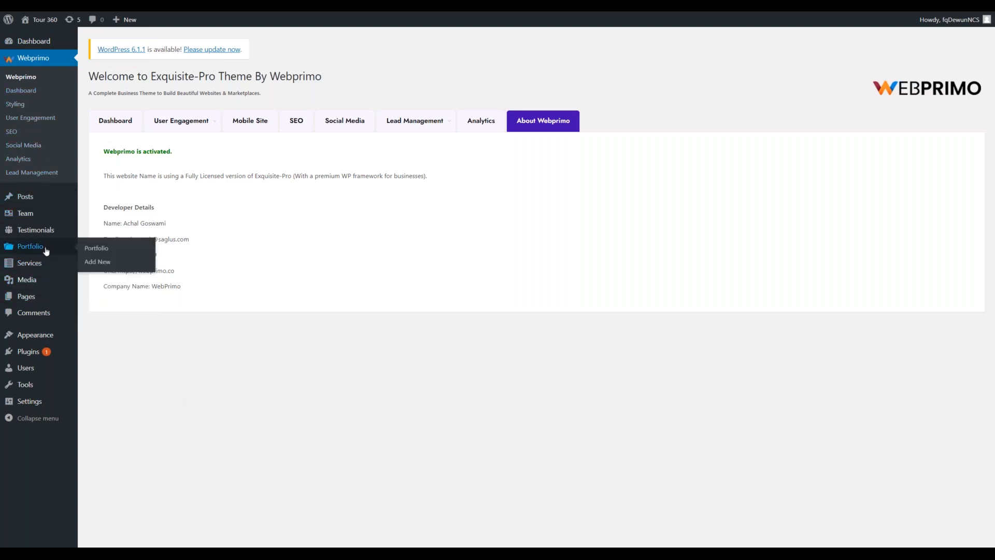
mouse_move(45, 233)
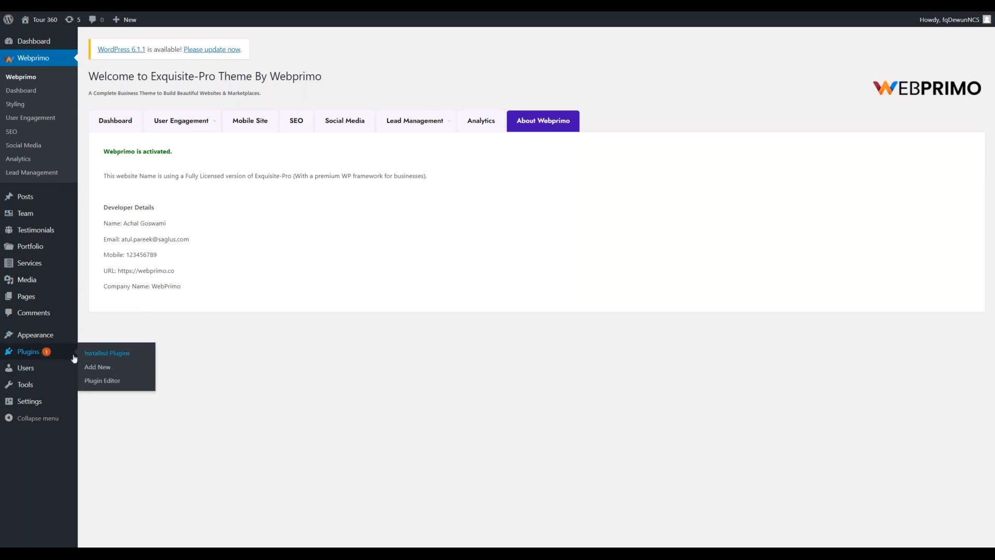
mouse_move(25, 339)
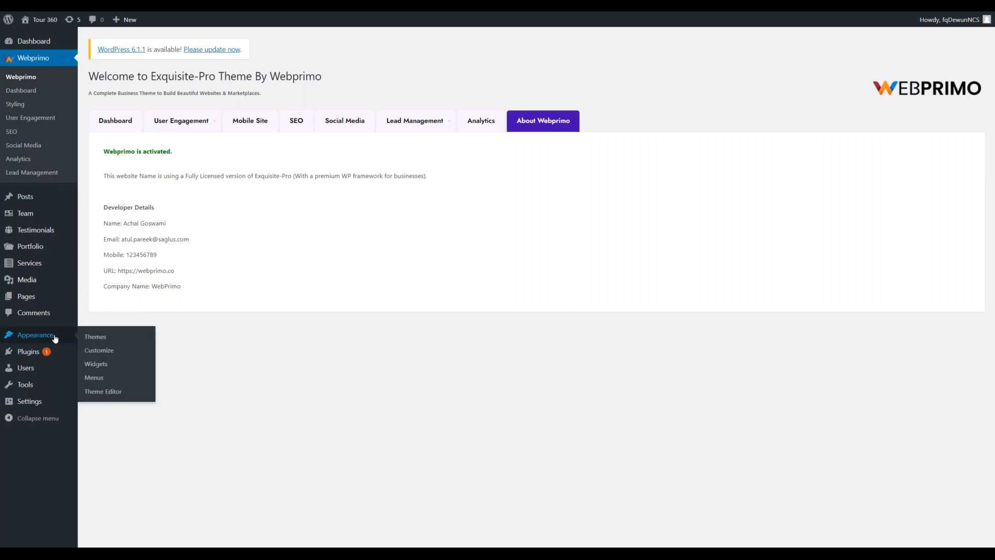
left_click(89, 339)
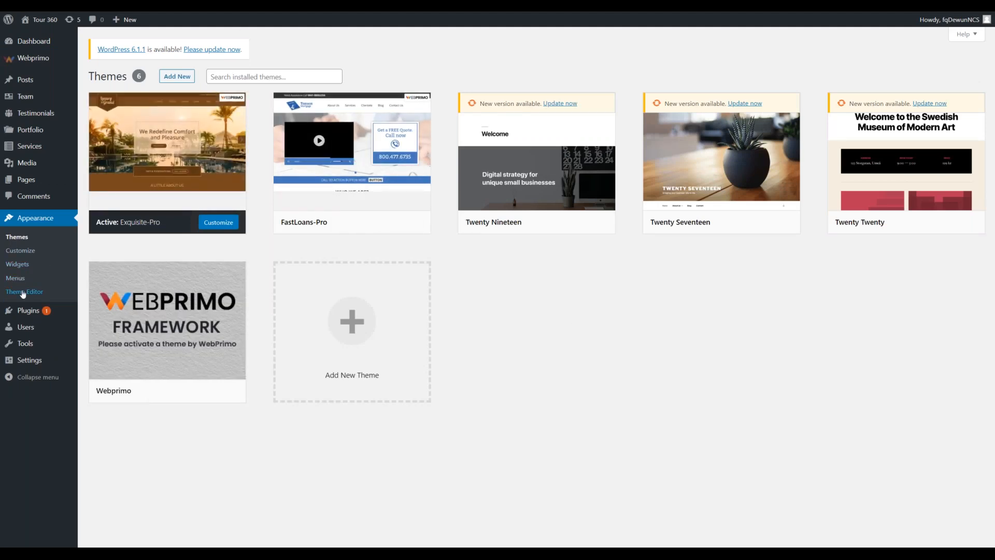
left_click(194, 154)
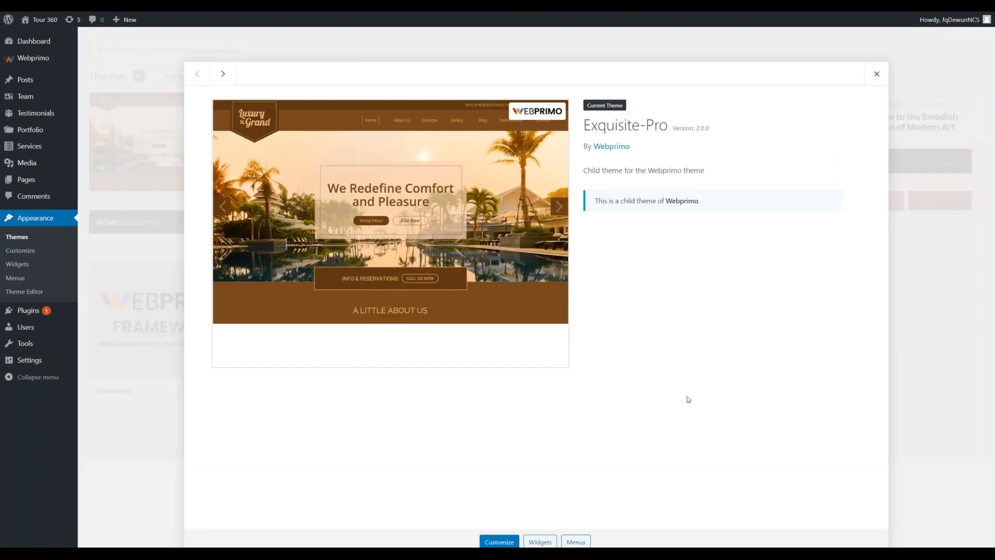
left_click(501, 542)
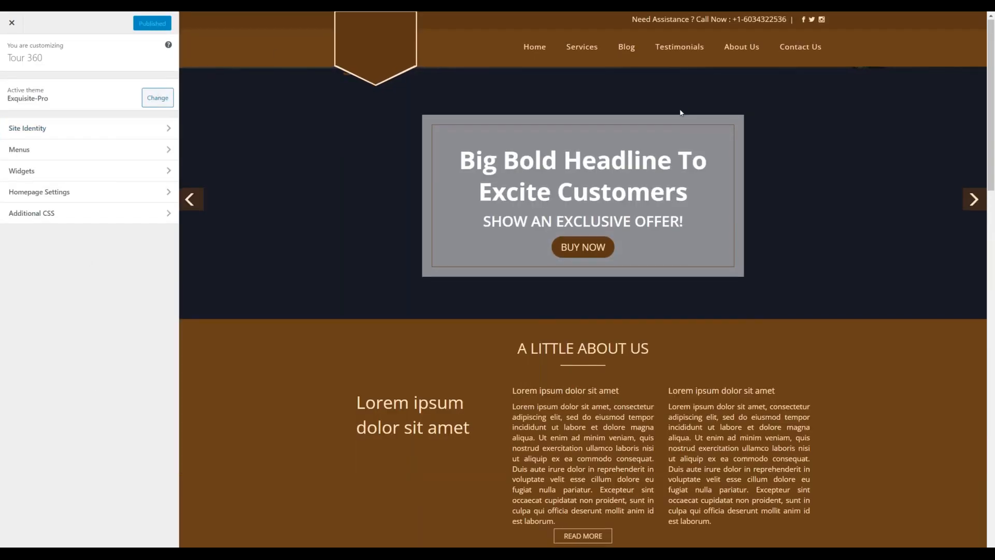
Step: Examine the Exquisite-Pro home page preview from the slider through the gallery, services and testimonials sections
scroll(680, 112, "down", 15)
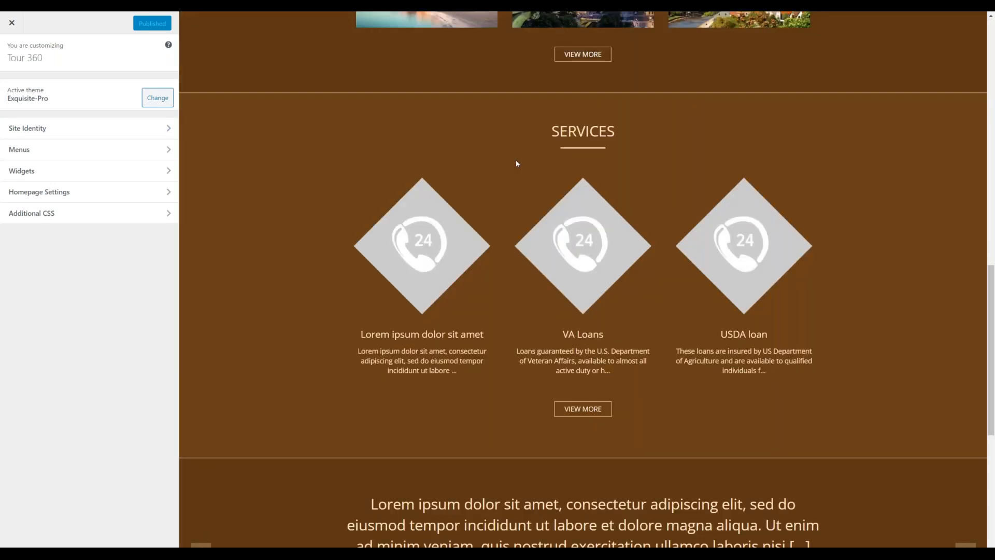
scroll(517, 161, "up", 15)
scroll(397, 154, "down", 1)
scroll(397, 153, "down", 17)
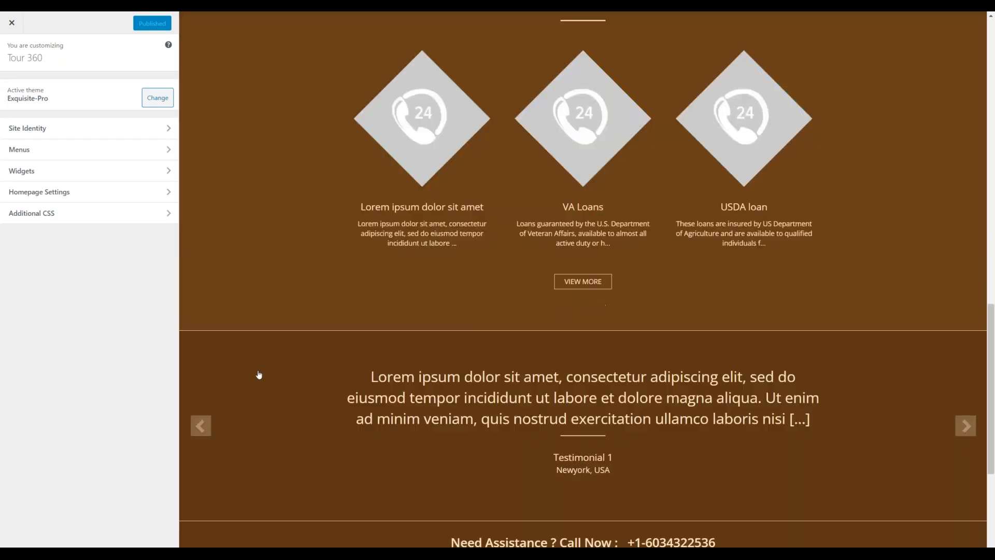
scroll(290, 370, "down", 6)
scroll(458, 313, "up", 10)
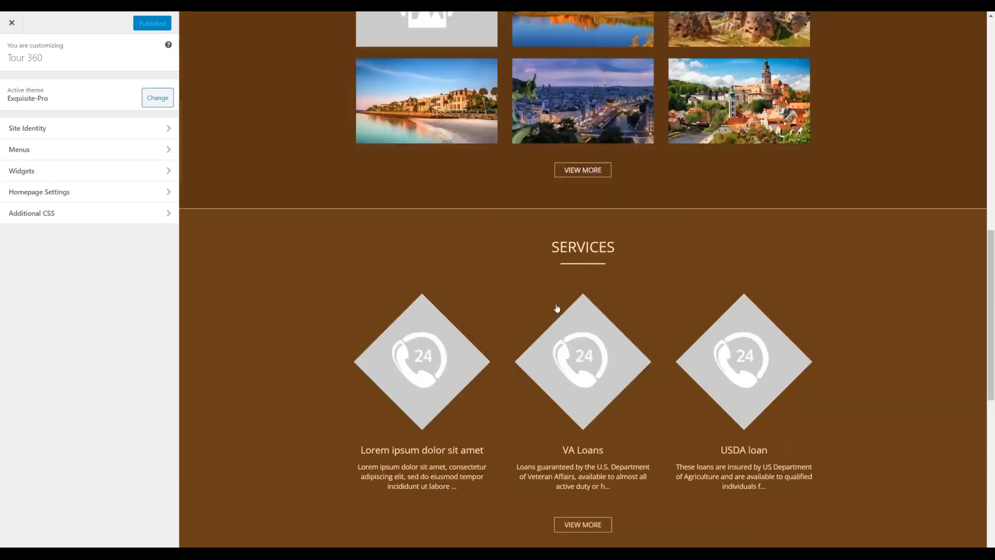
scroll(558, 308, "up", 11)
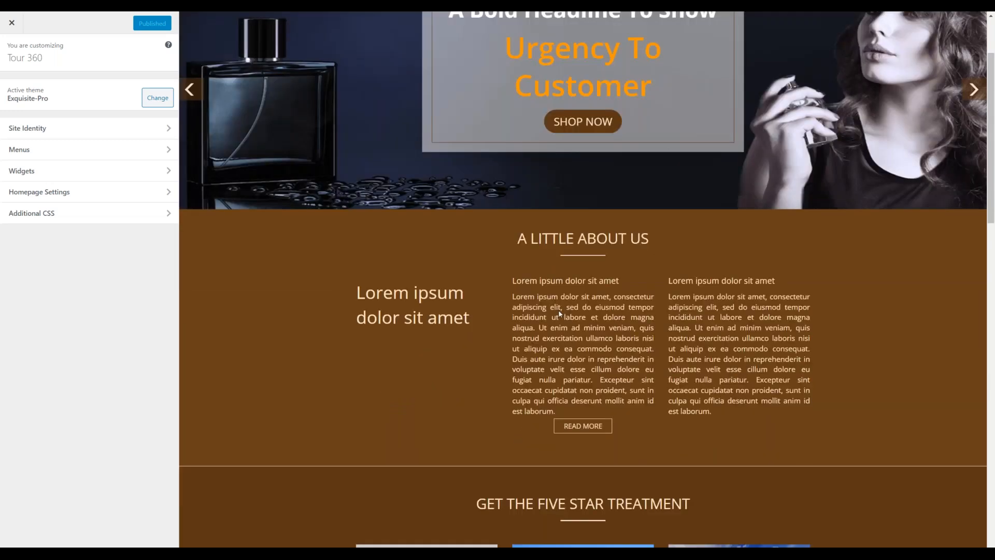
scroll(558, 313, "up", 3)
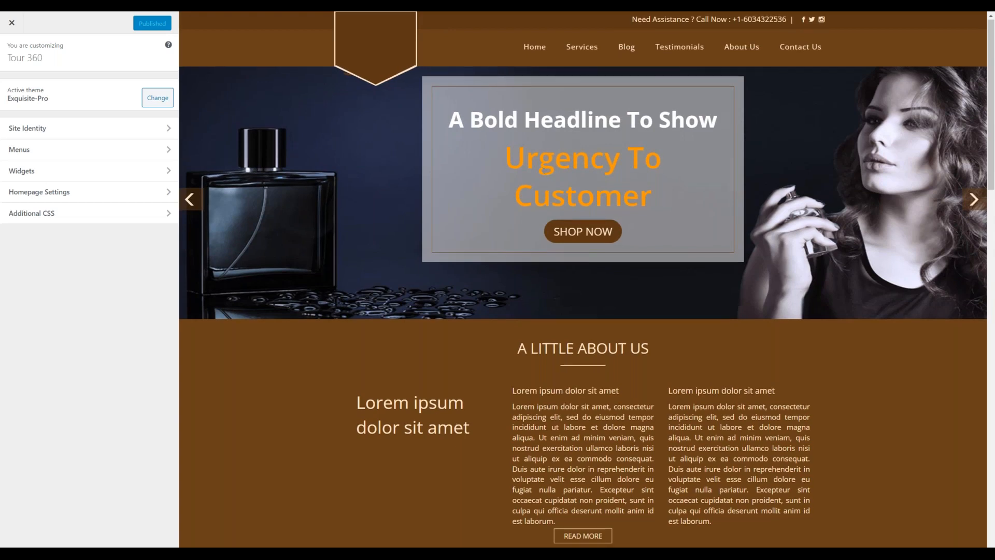
Step: Review the A Little About Us text in the home page preview, leave the customizer and close the Exquisite-Pro theme details
scroll(544, 171, "down", 3)
left_click_drag(512, 245, 624, 366)
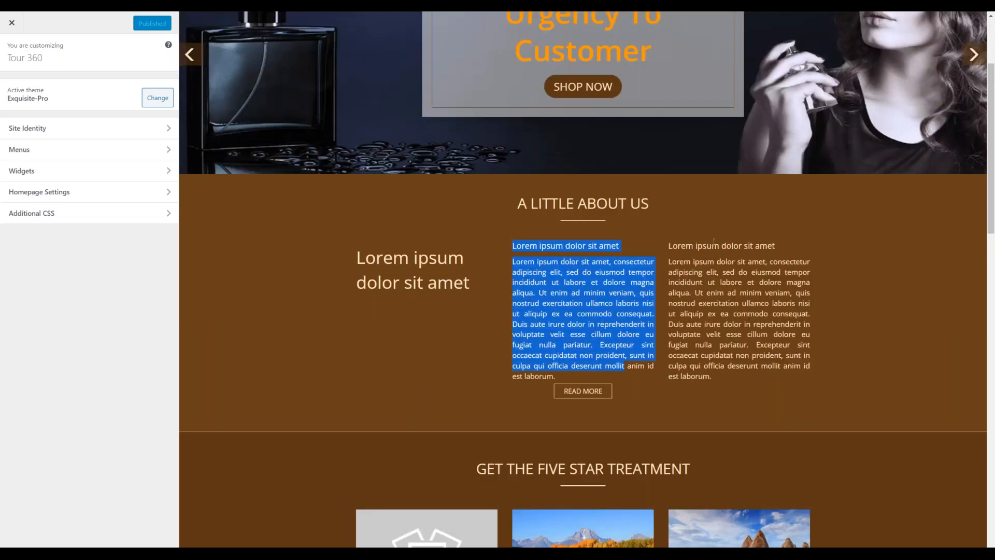
left_click_drag(672, 246, 492, 254)
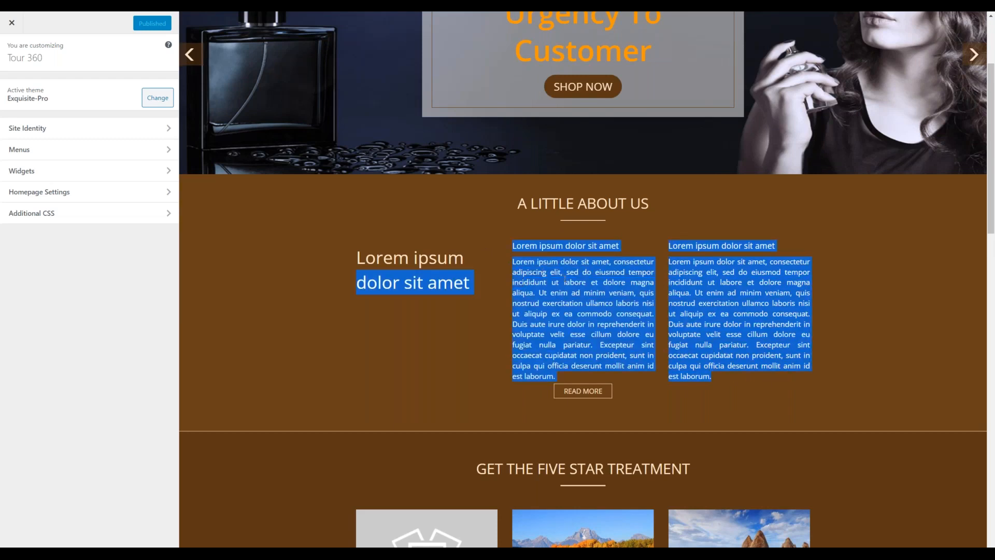
left_click(11, 23)
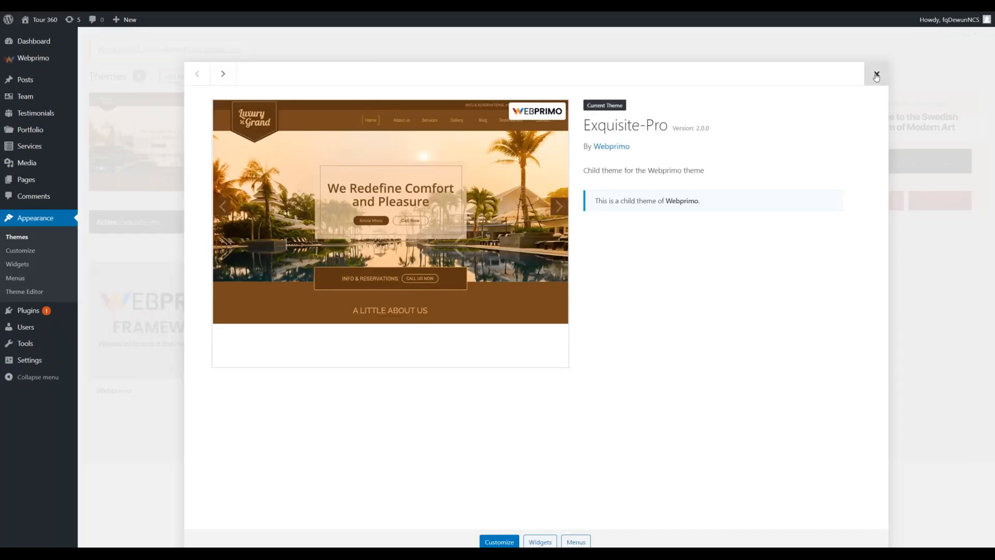
left_click(876, 77)
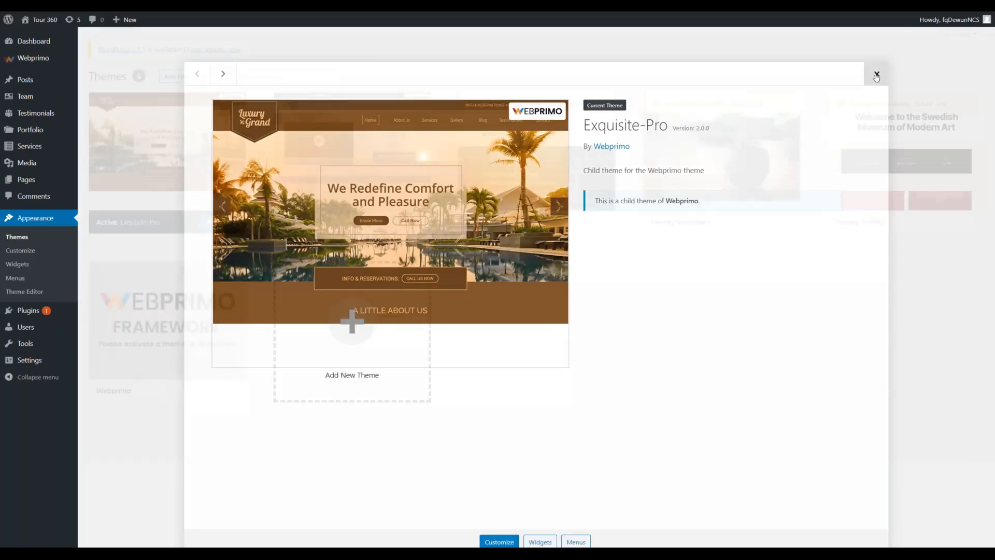
Step: Open the installed plugins, the list of all pages and the list of services to review their entries
mouse_move(44, 310)
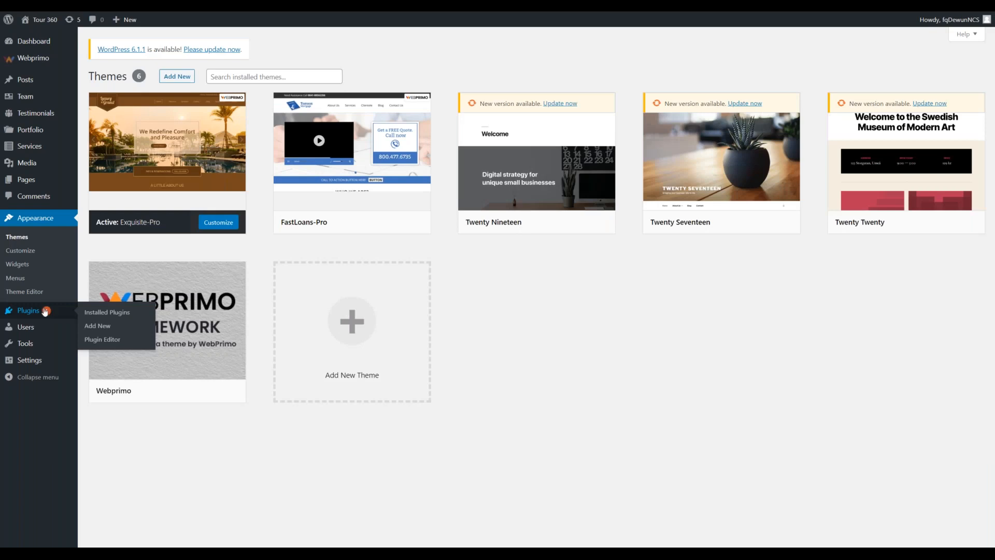
left_click(44, 310)
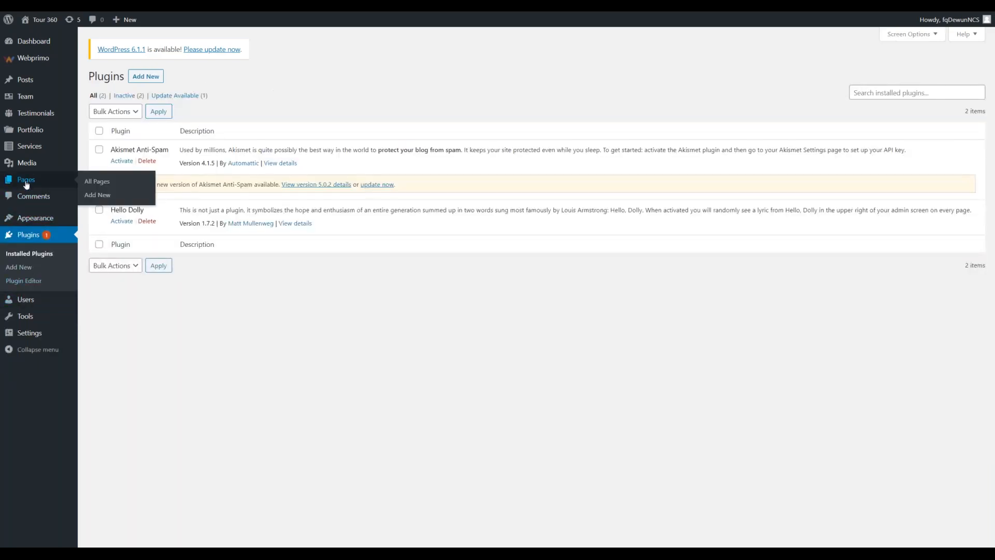
left_click(36, 182)
scroll(226, 310, "down", 5)
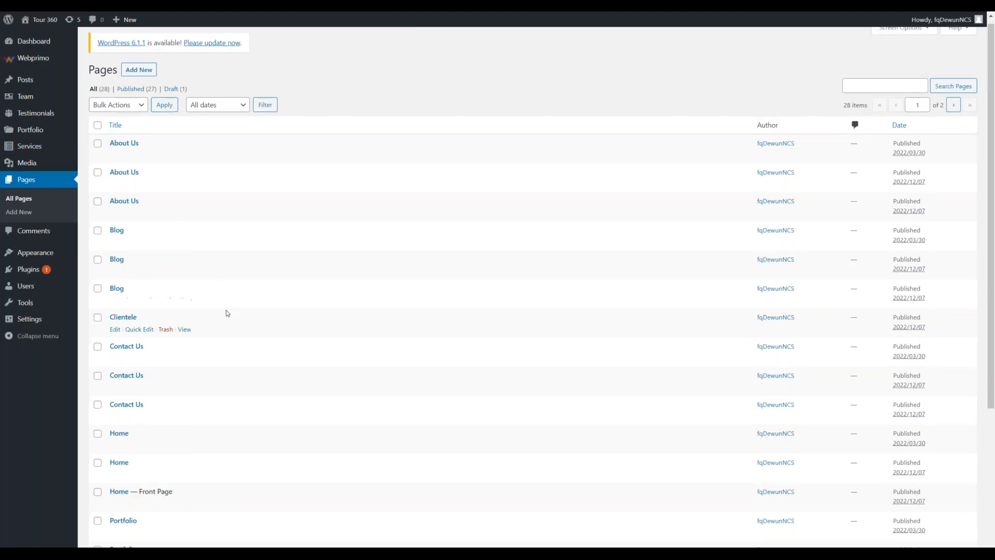
scroll(222, 301, "up", 5)
mouse_move(26, 147)
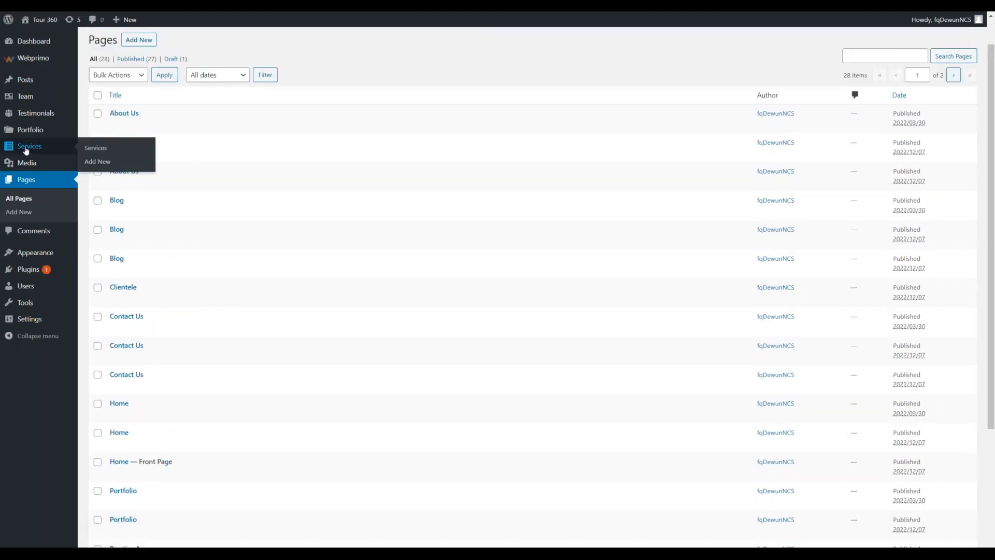
left_click(27, 148)
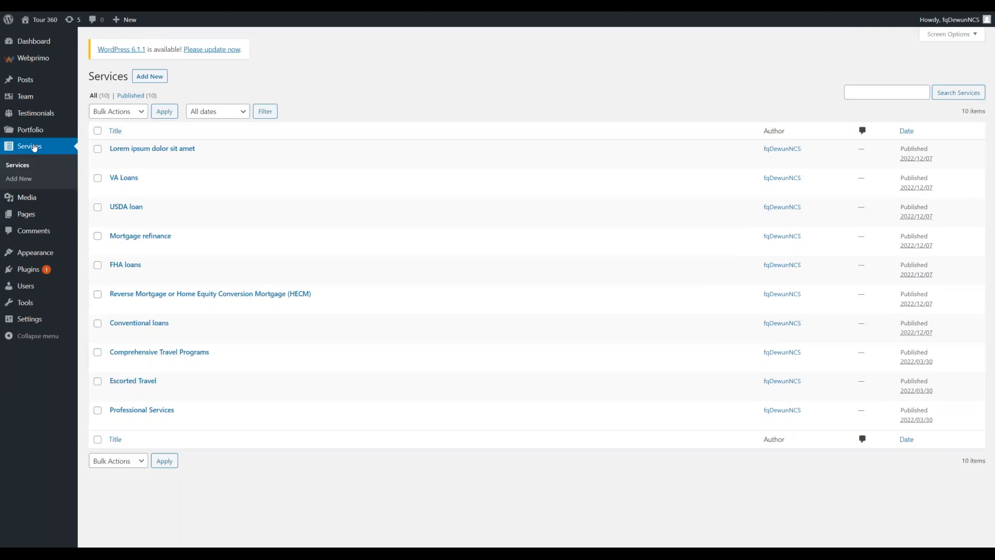
mouse_move(40, 118)
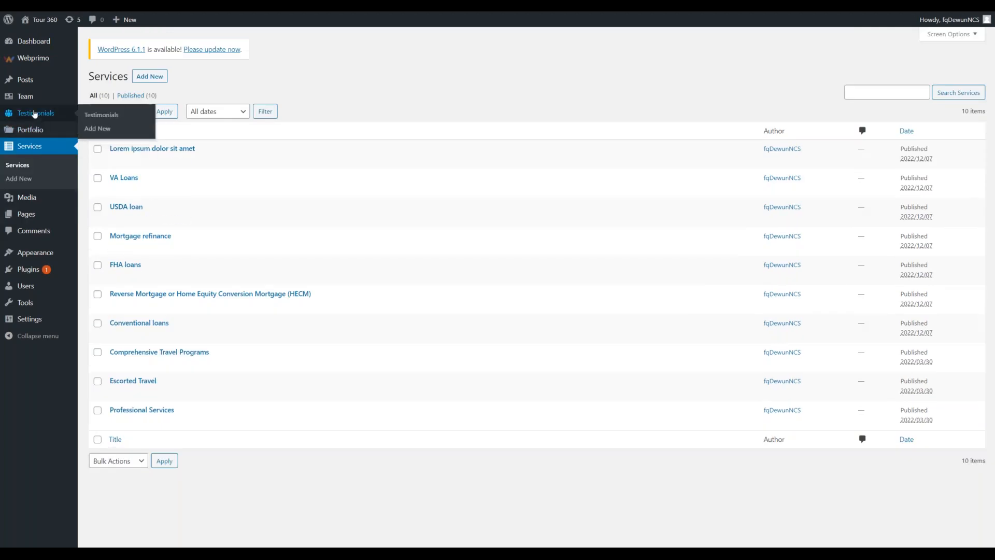
Step: Open the Webprimo theme page and review the logo and favicon options in its Dashboard general settings
mouse_move(31, 76)
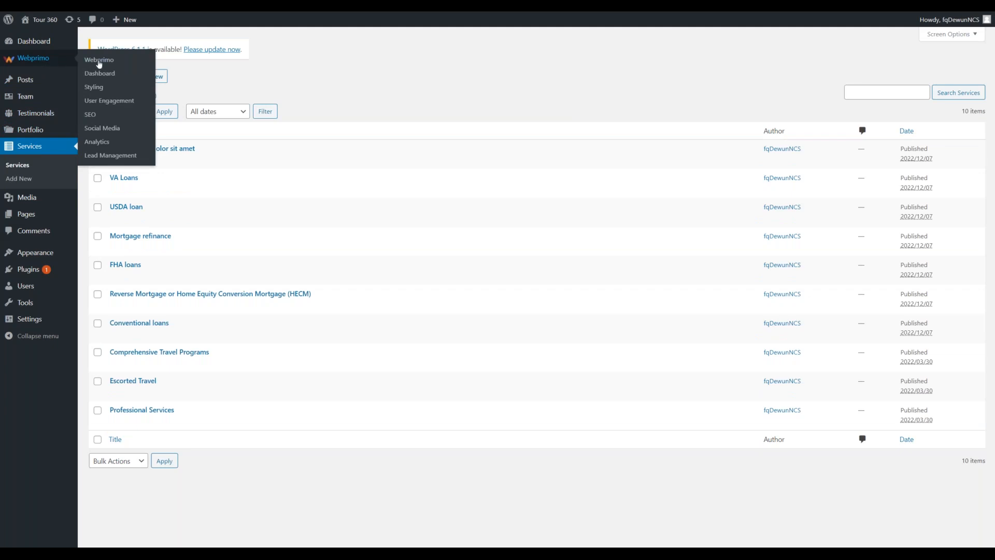
left_click(110, 63)
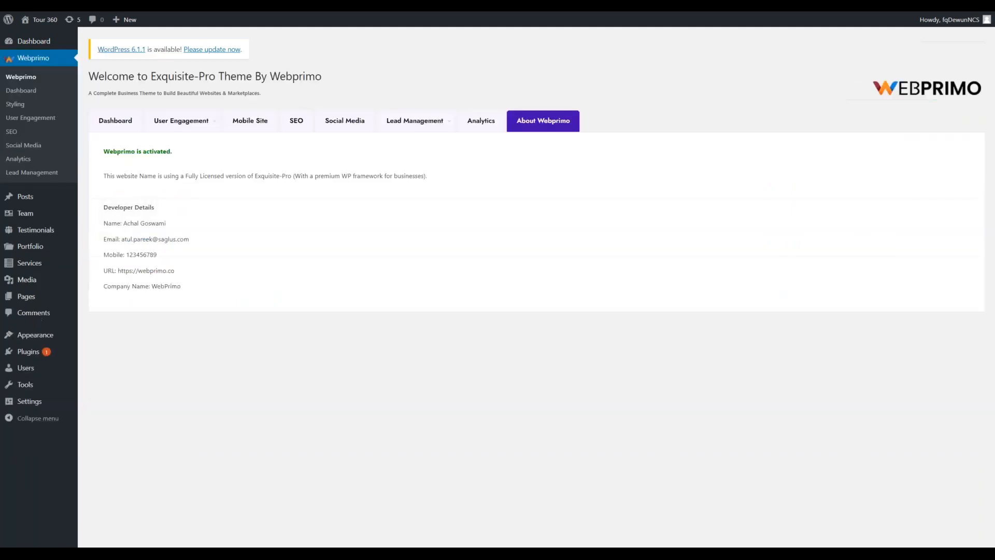
left_click(122, 118)
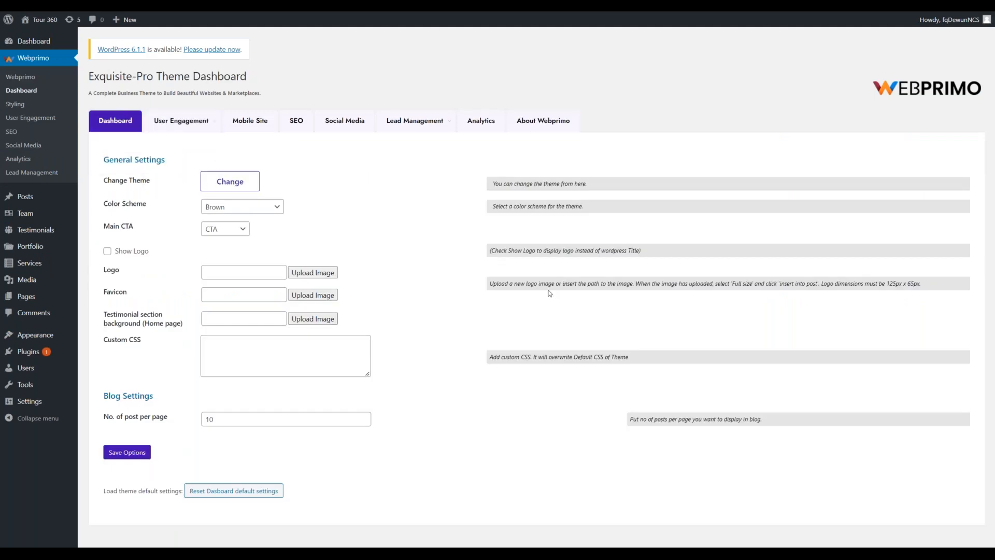
left_click(219, 270)
left_click(255, 251)
left_click(244, 295)
left_click(408, 310)
Step: View the Google Map and Mobile Site settings and examine the form headline fields in the Lead Management basic settings
left_click(206, 124)
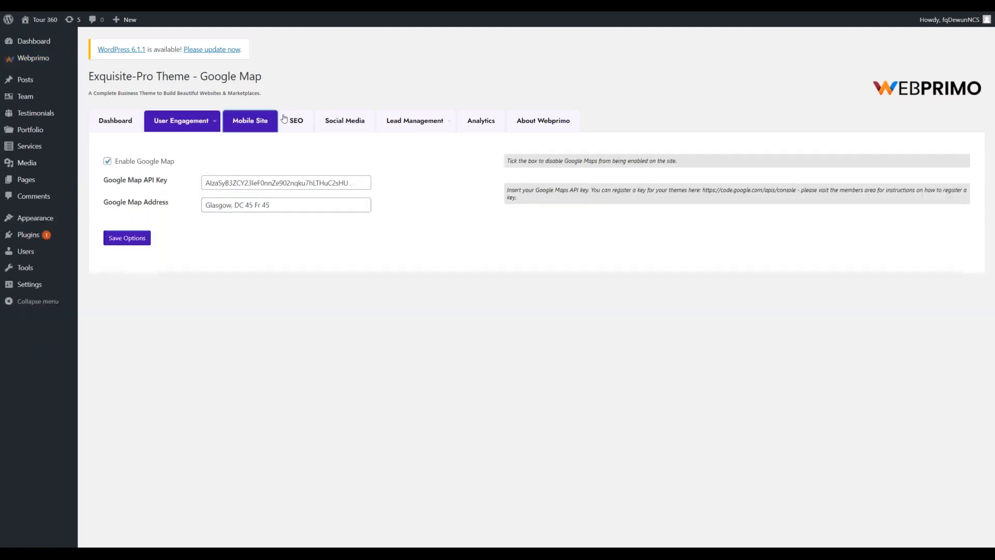
left_click(344, 124)
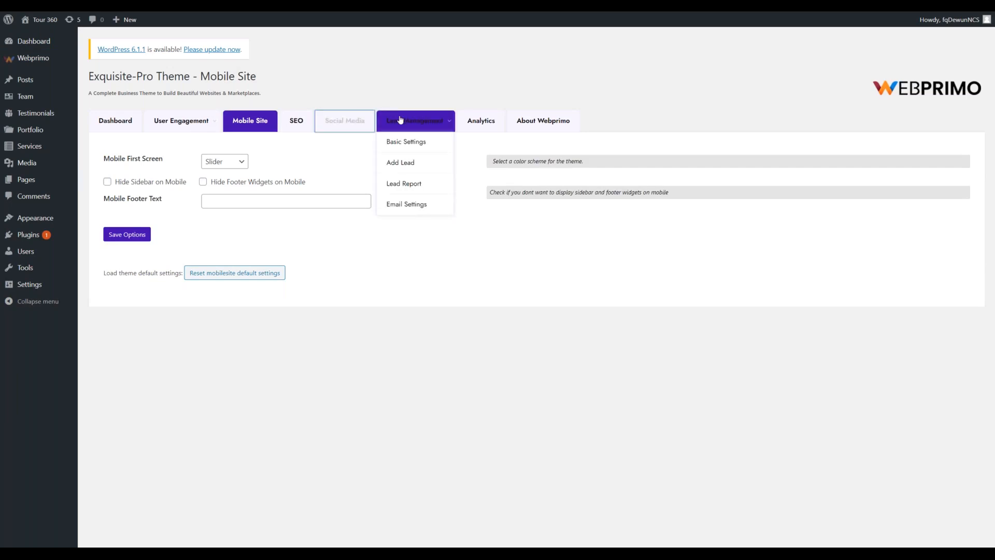
left_click(401, 120)
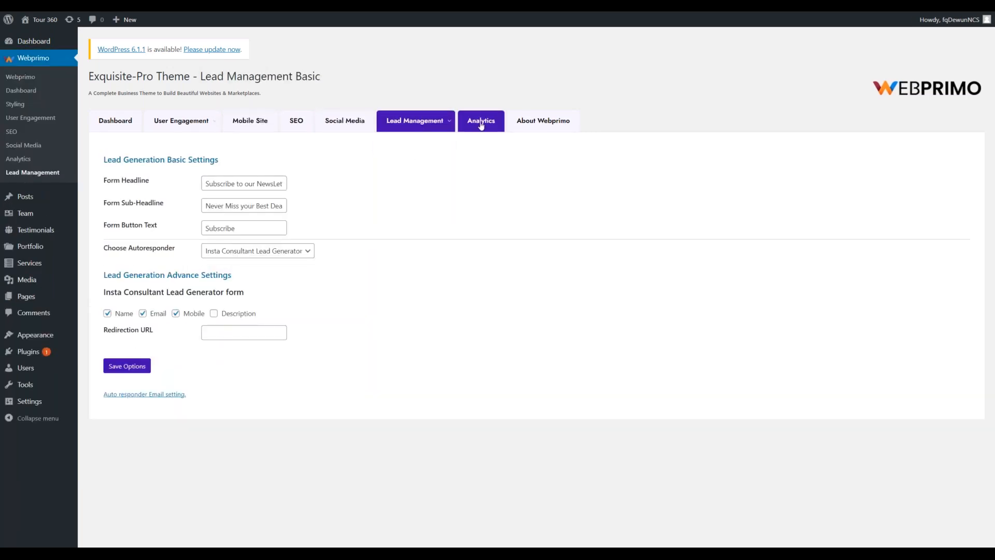
left_click_drag(202, 184, 351, 188)
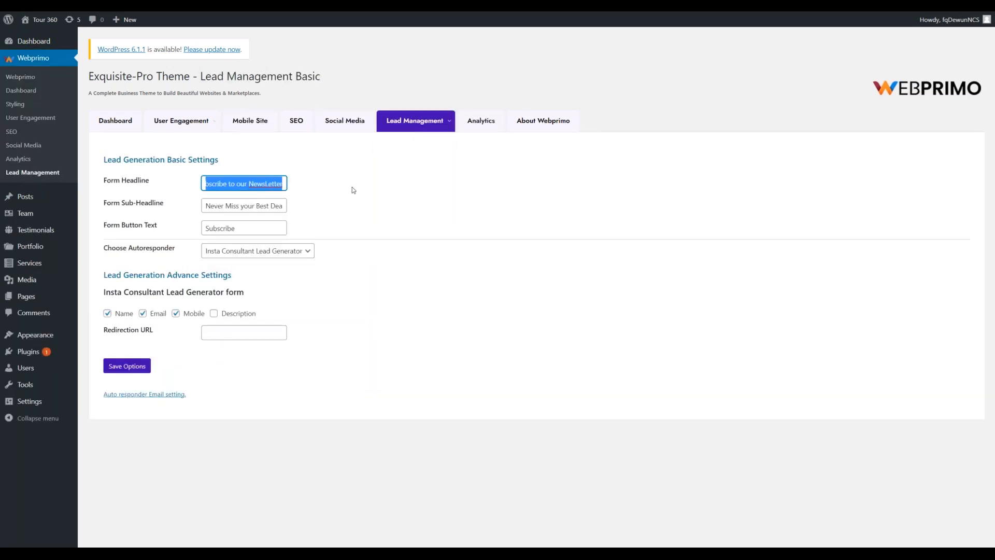
left_click(204, 212)
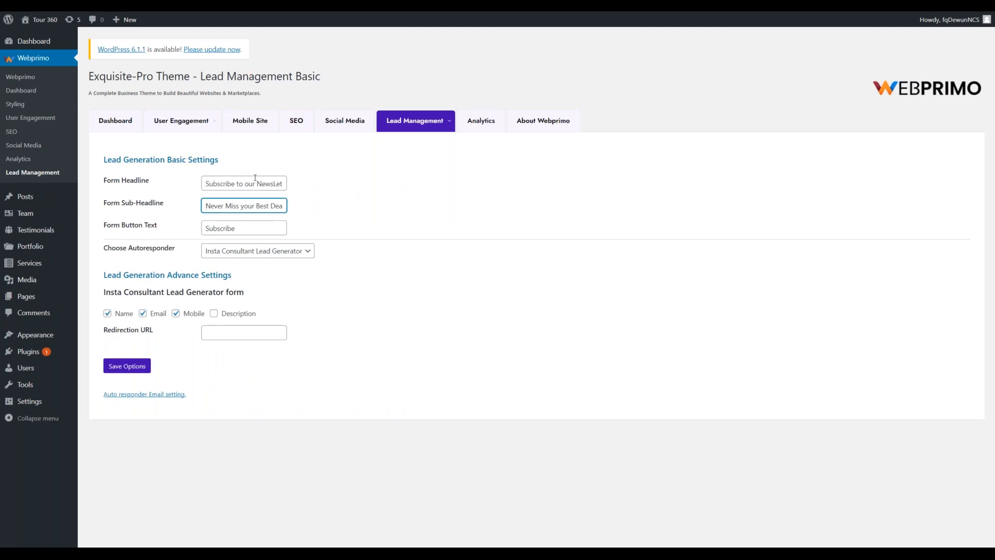
double_click(258, 181)
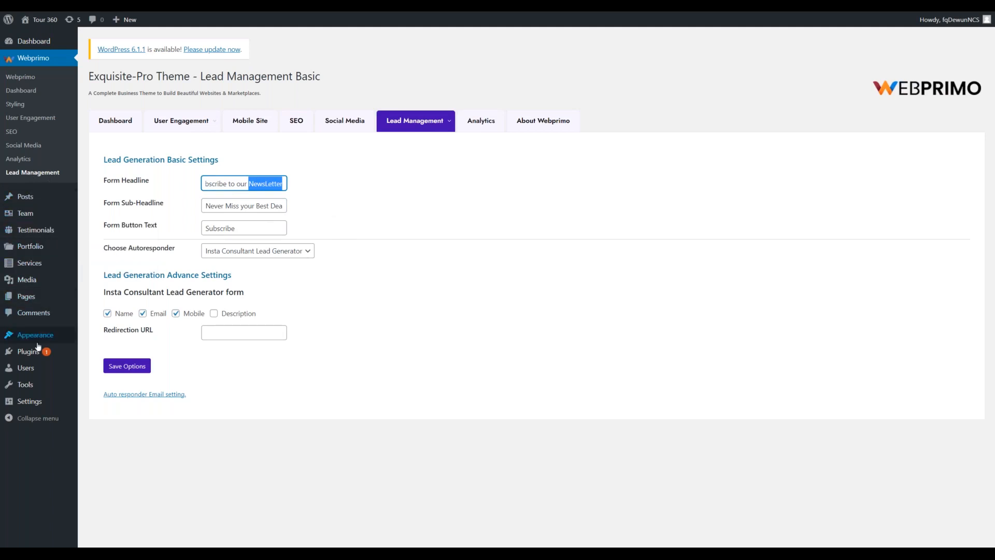
Step: View the structure of Menu 1, open the Theme Editor and go back without editing any theme files
mouse_move(37, 342)
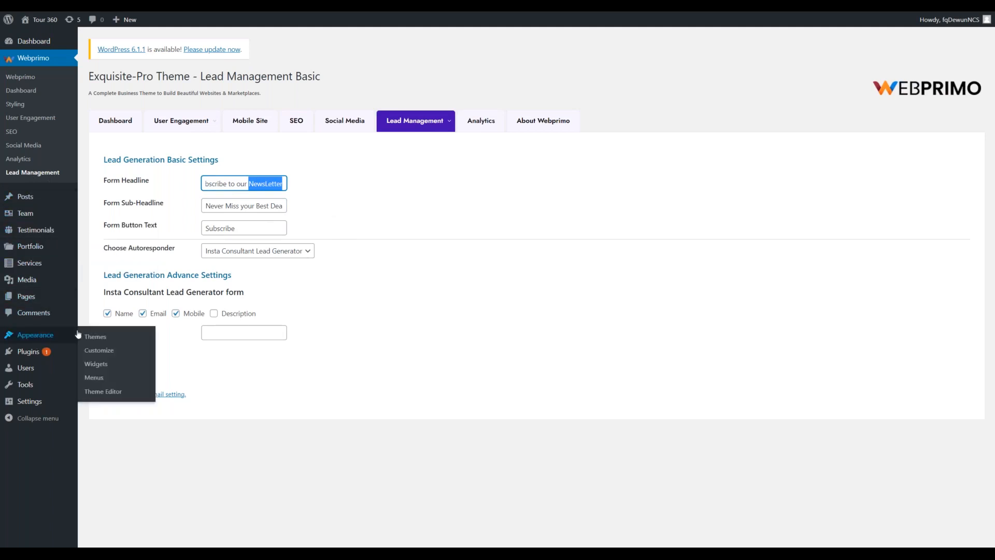
left_click(97, 381)
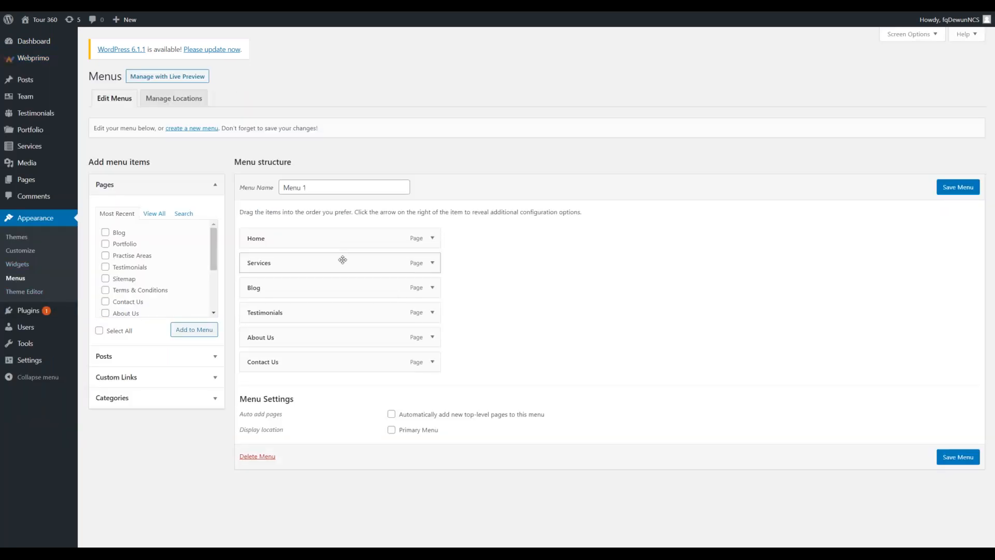
left_click(41, 292)
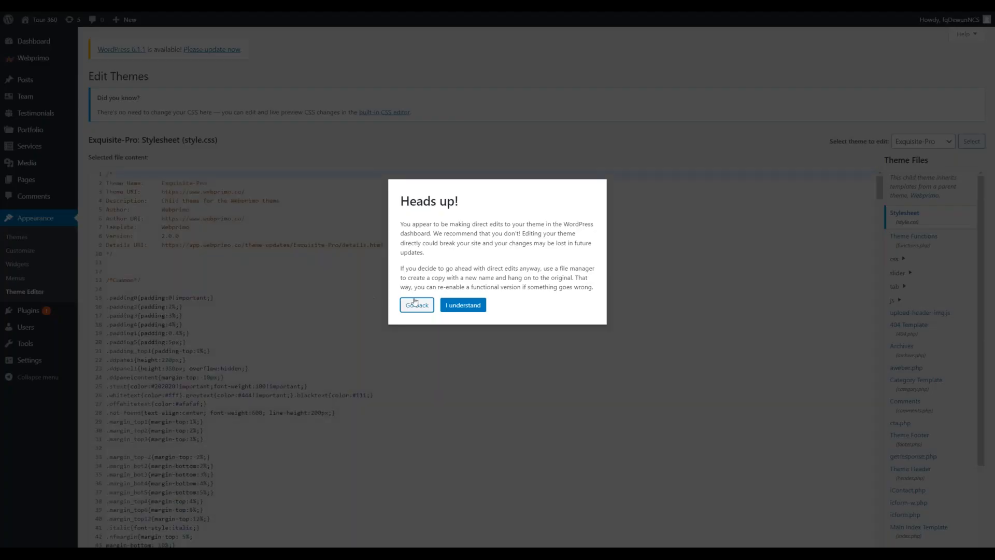
left_click(417, 305)
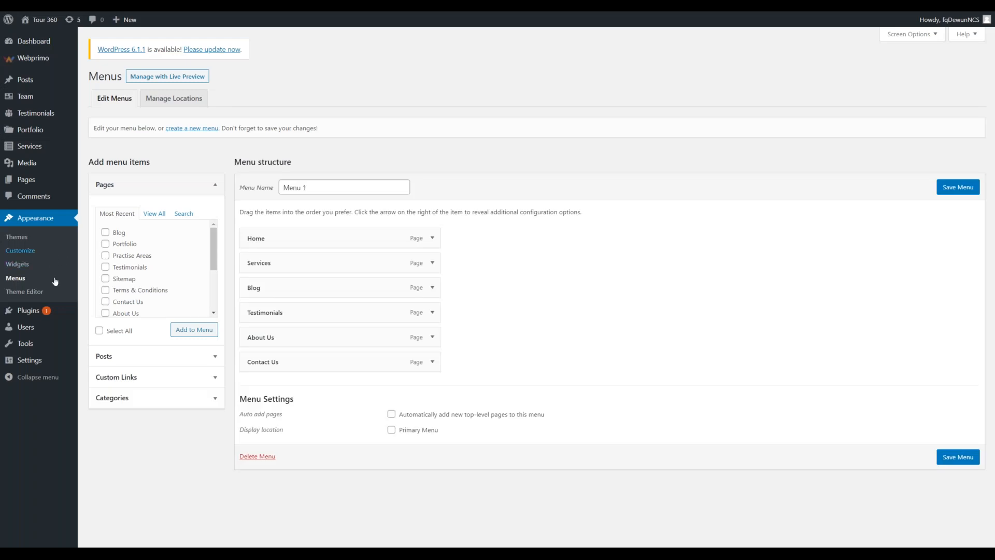
Step: Open the installed themes, start adding a new theme and browse the featured themes
left_click(21, 237)
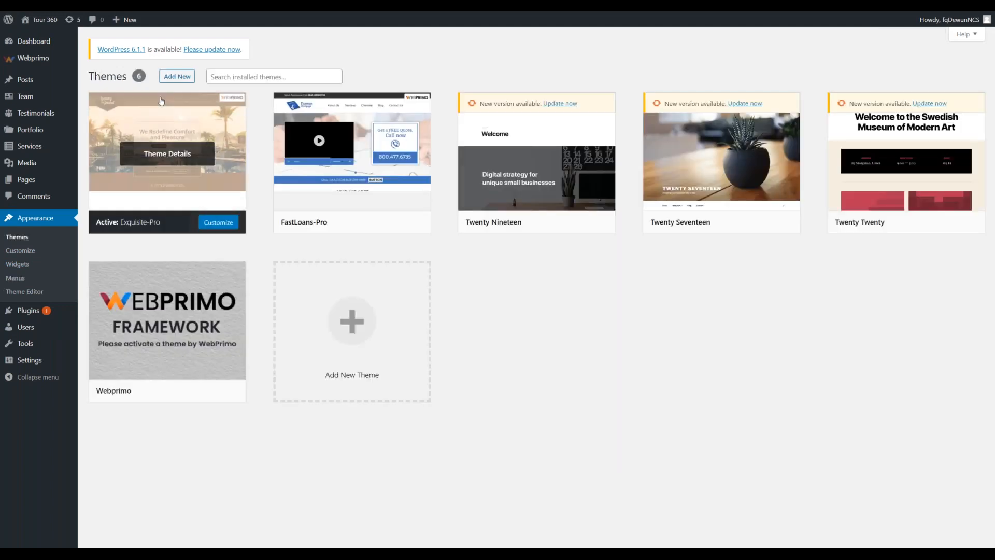
left_click(175, 77)
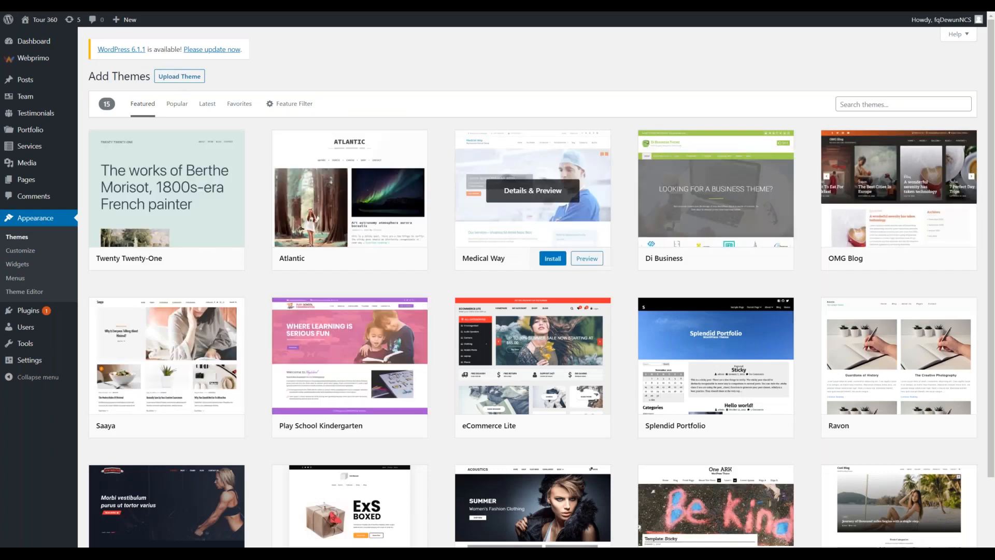
scroll(632, 176, "down", 1)
scroll(631, 176, "down", 2)
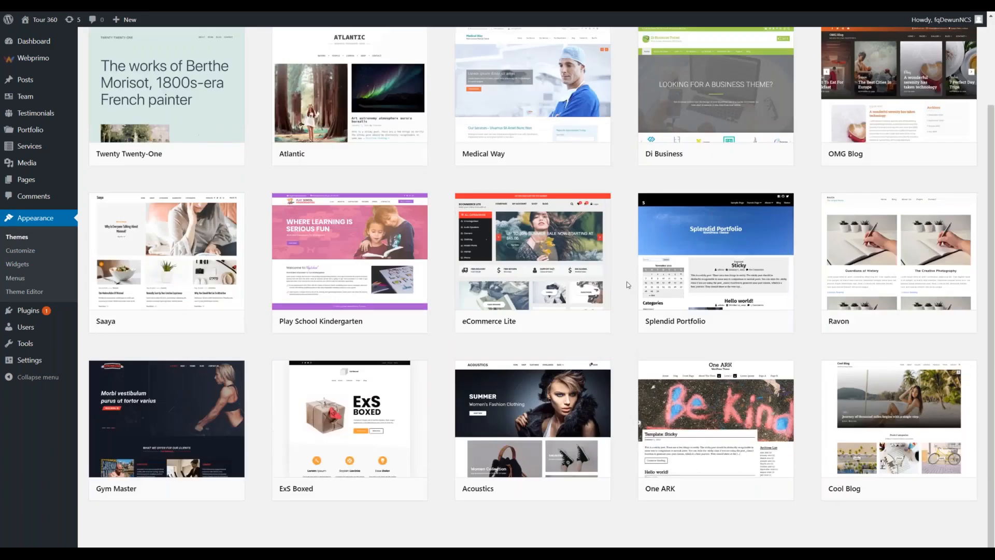
scroll(627, 281, "up", 2)
scroll(534, 207, "down", 1)
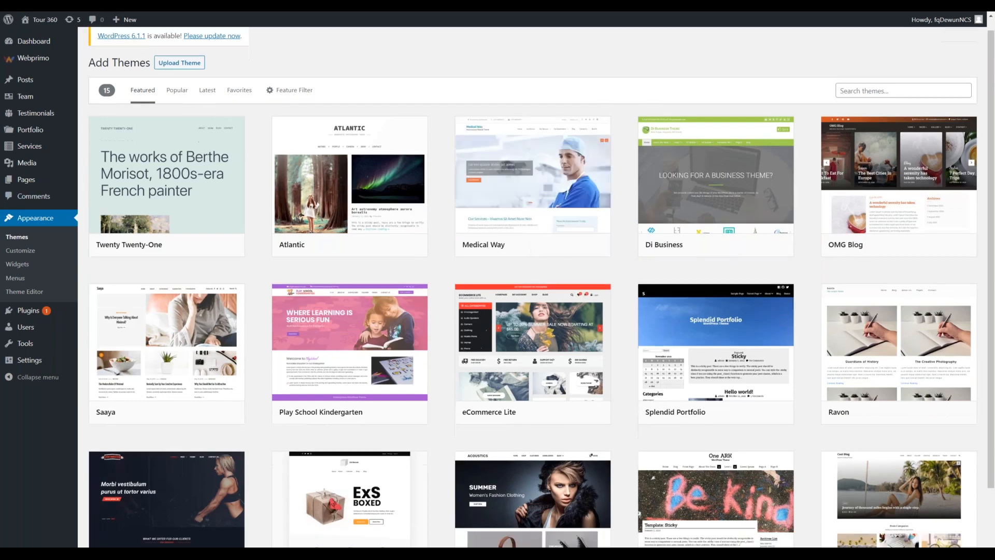
Step: Preview the Medical Way theme and look through its sample posts and sidebar
left_click(532, 203)
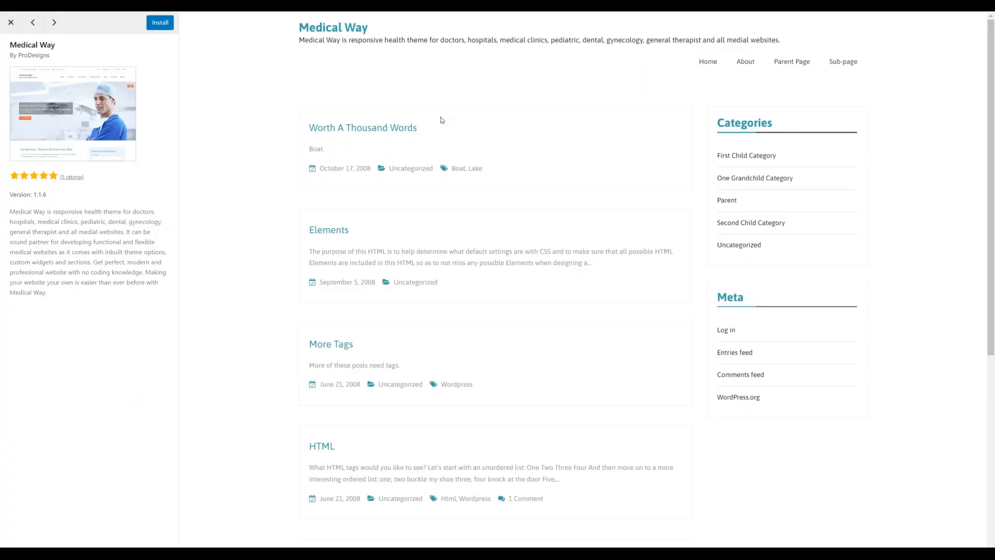
scroll(442, 132, "down", 7)
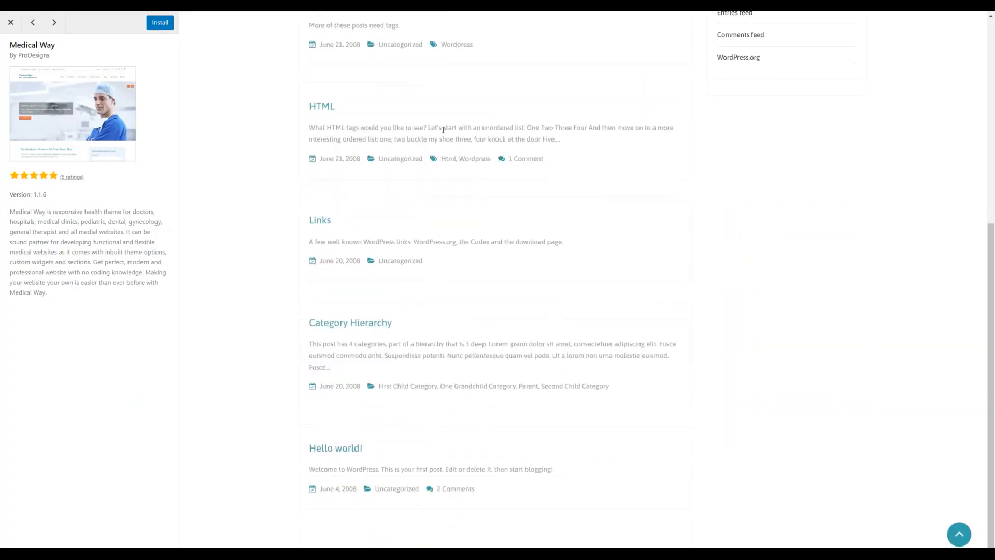
scroll(428, 136, "up", 7)
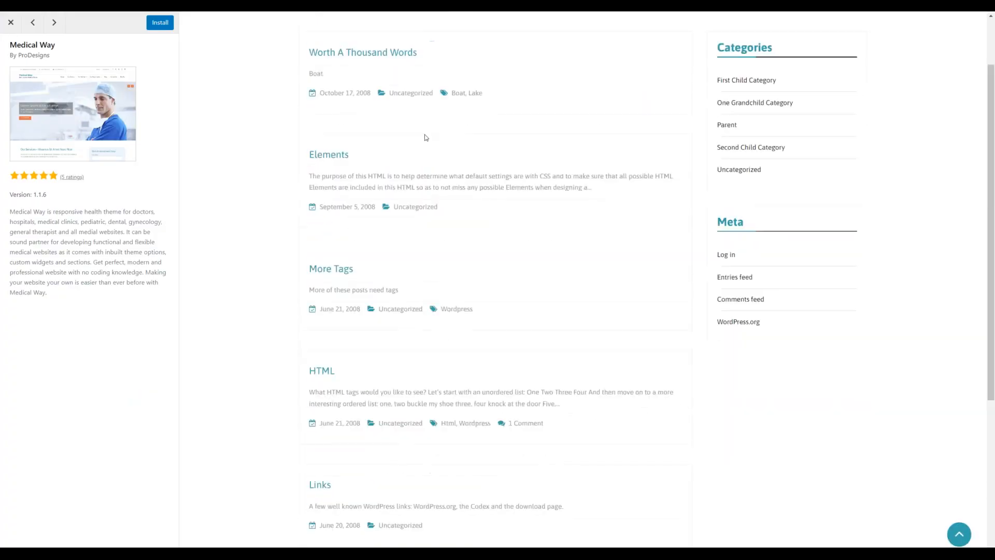
Step: Preview the Di Business theme, close the preview and browse the rest of the featured themes
left_click(54, 23)
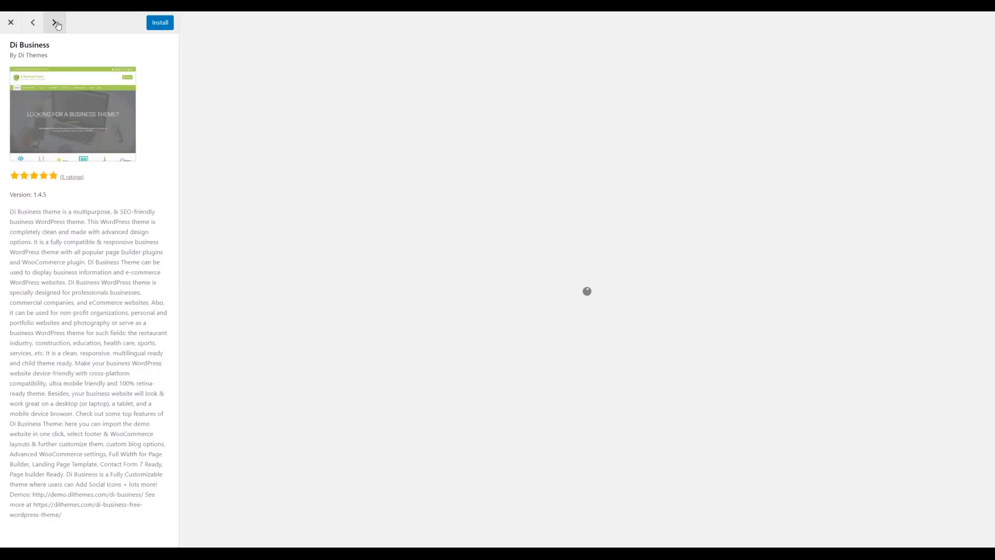
scroll(402, 201, "down", 4)
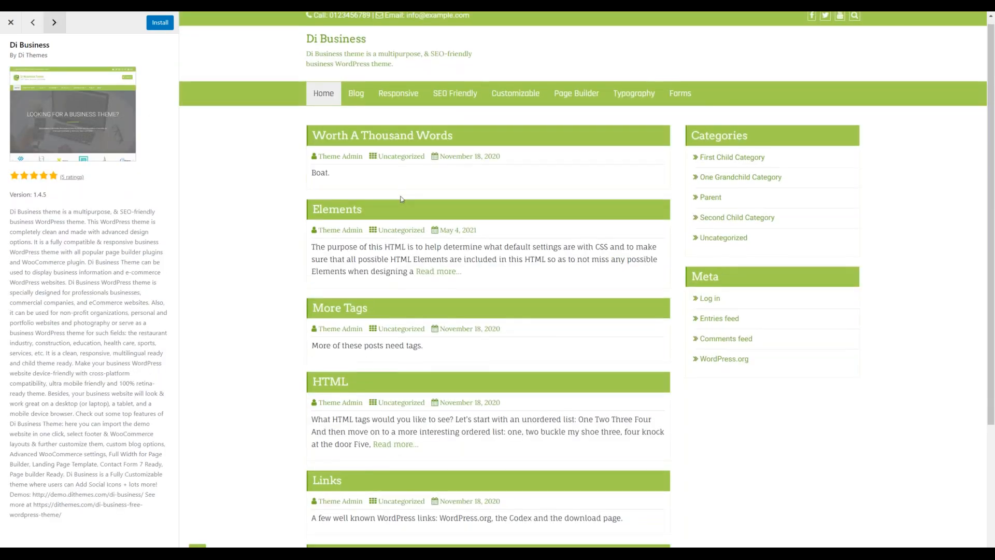
scroll(402, 201, "up", 4)
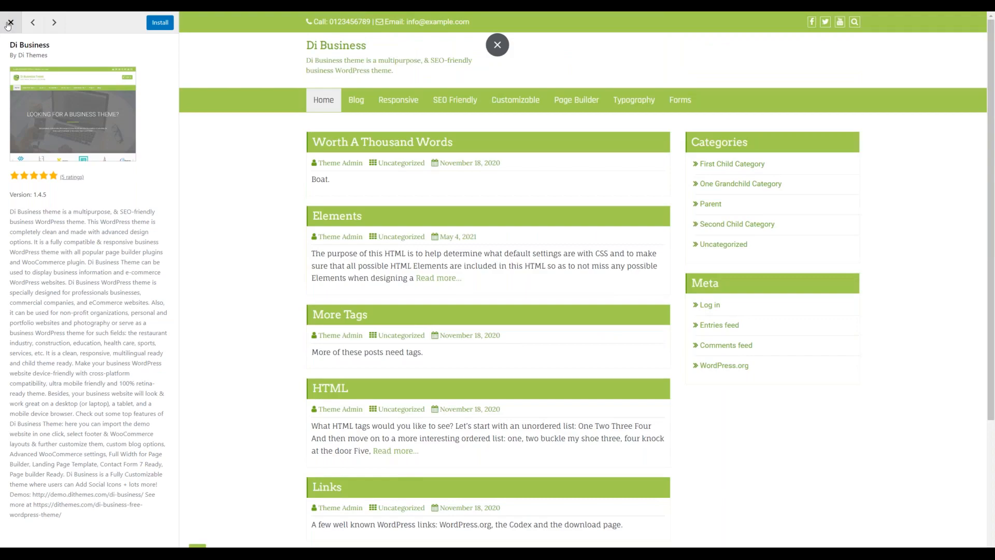
left_click(7, 23)
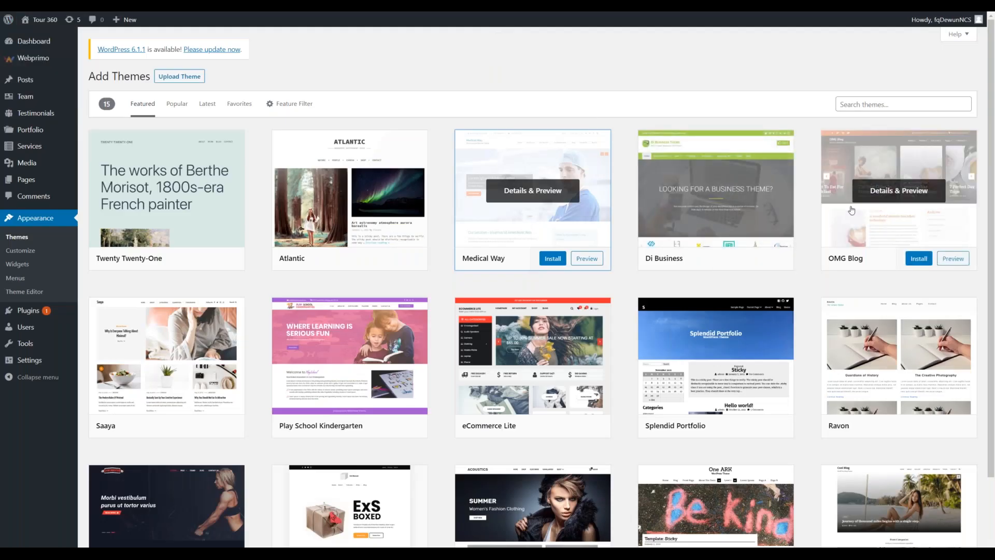
scroll(852, 210, "down", 1)
scroll(852, 210, "down", 2)
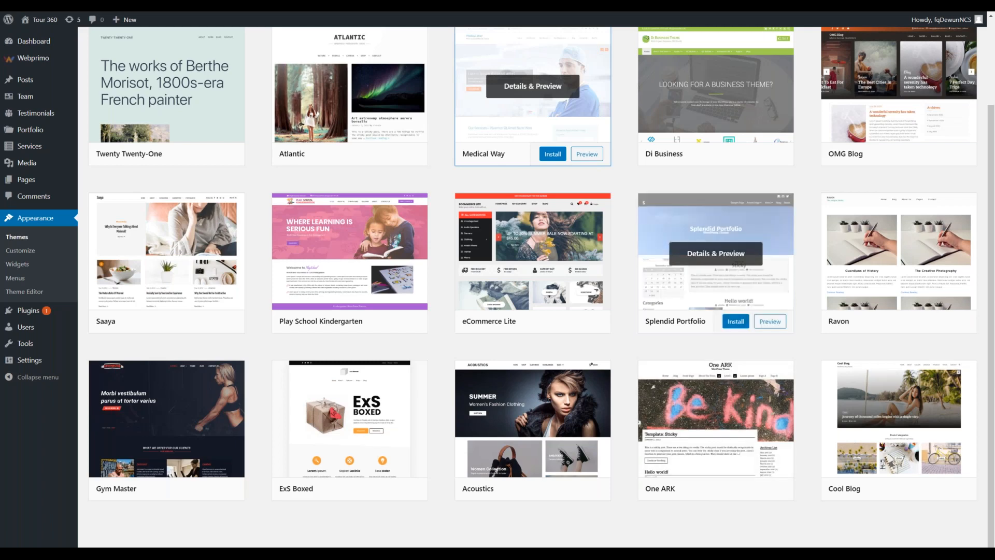
Step: Browse the popular themes available for installation, from the end of the list back up to Colibri WP
left_click(177, 104)
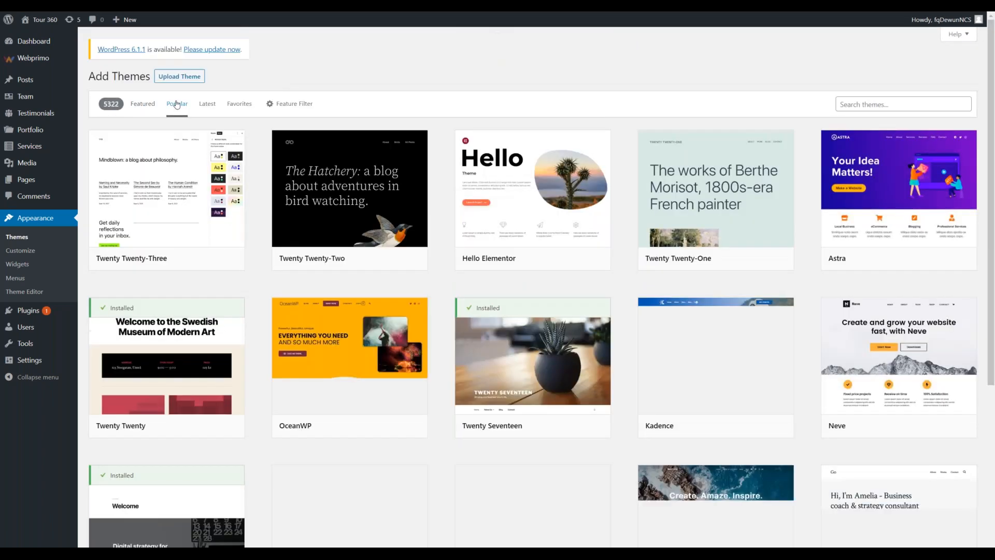
scroll(690, 254, "down", 20)
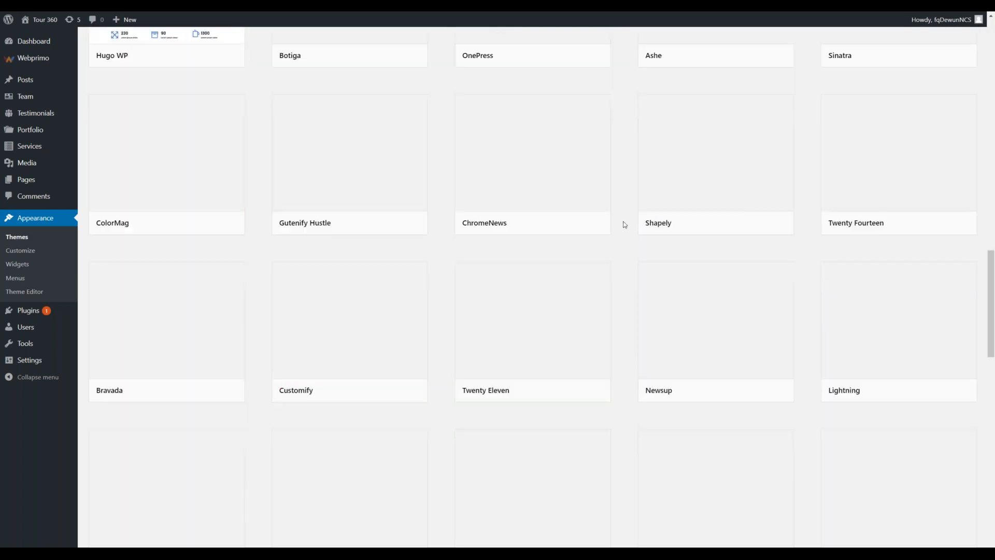
scroll(614, 214, "down", 5)
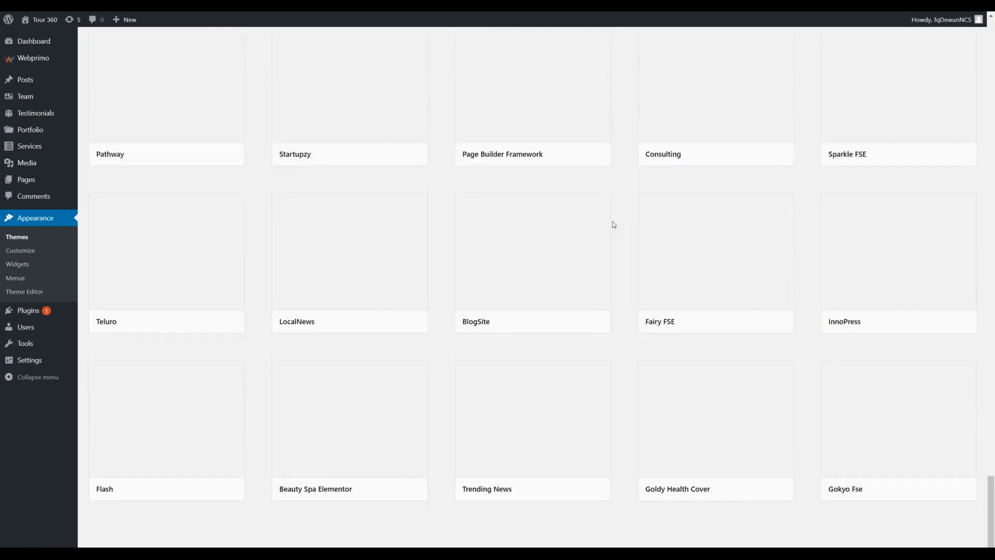
scroll(613, 292, "up", 6)
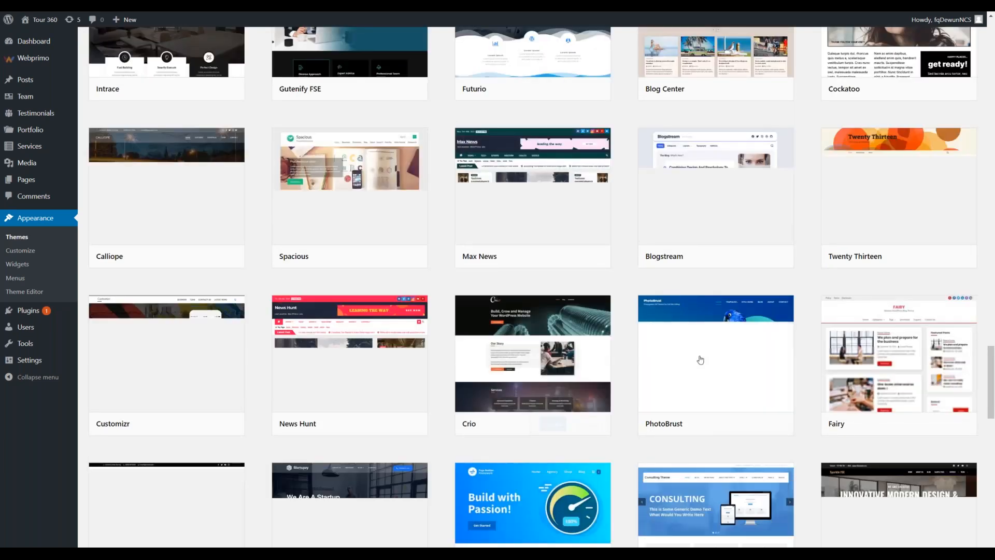
scroll(718, 380, "up", 1)
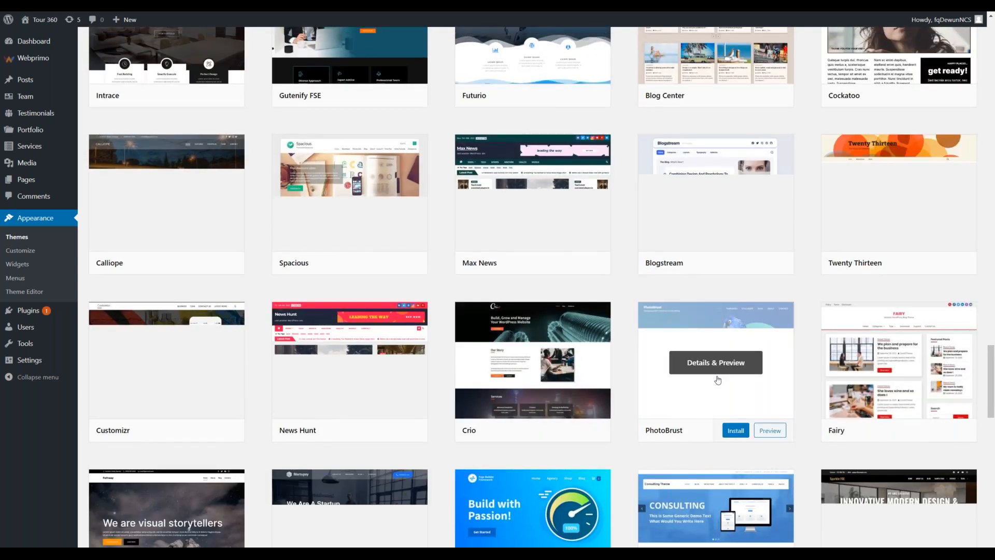
scroll(718, 380, "up", 1)
scroll(625, 400, "up", 10)
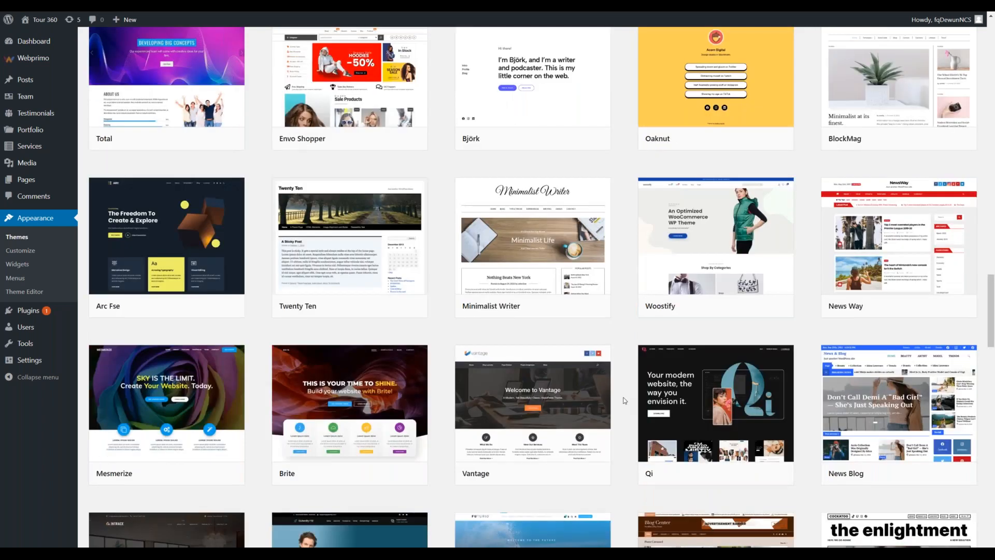
scroll(624, 400, "up", 4)
scroll(564, 369, "up", 6)
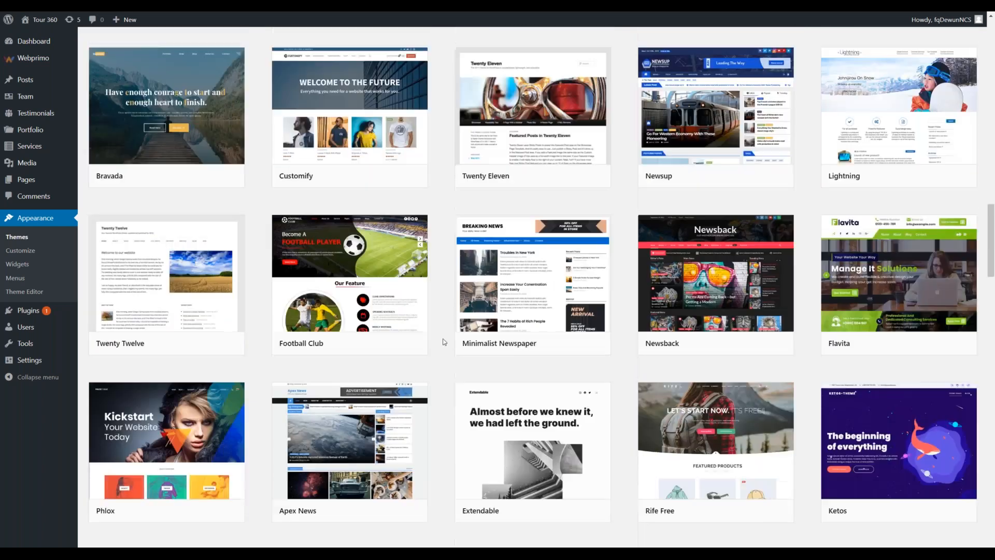
scroll(443, 343, "up", 9)
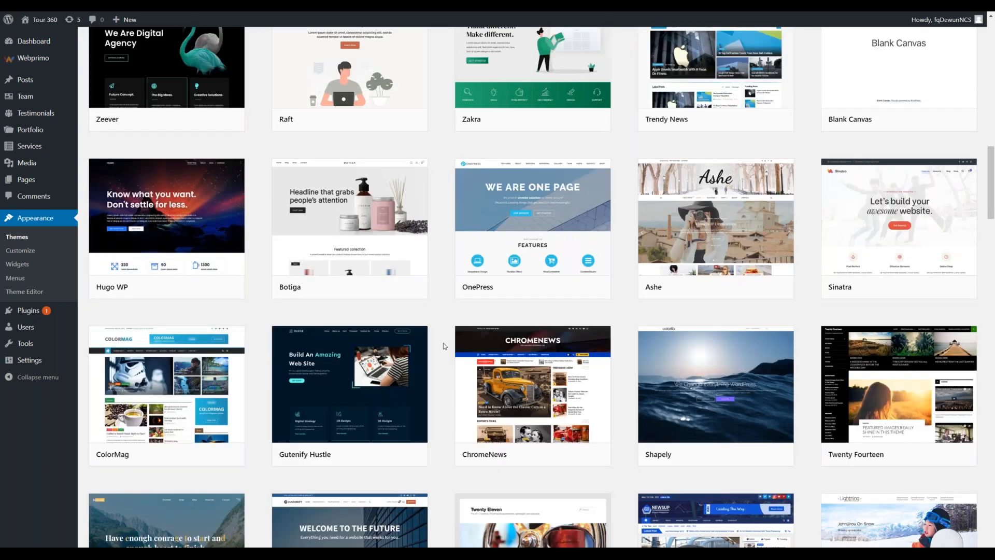
scroll(443, 343, "up", 5)
scroll(417, 347, "up", 2)
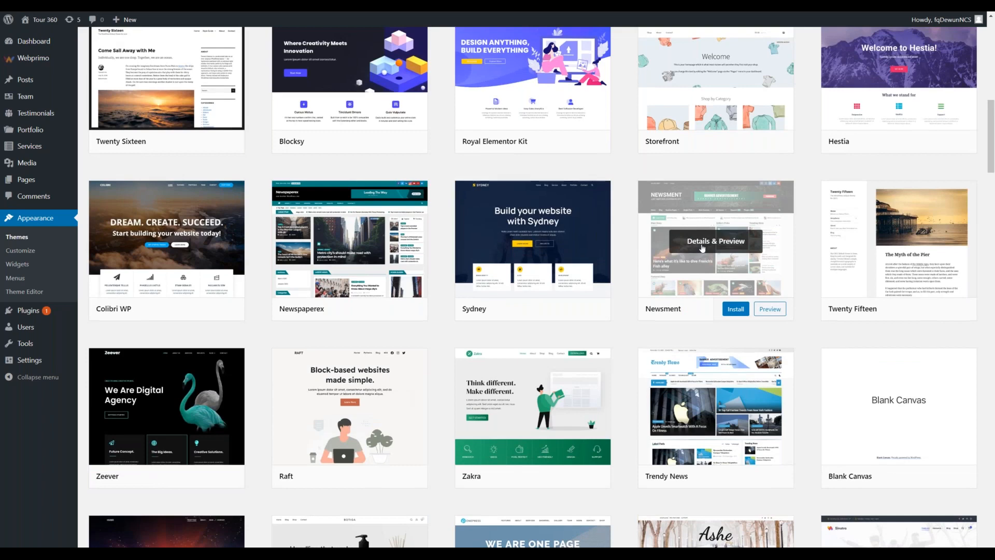
scroll(533, 305, "up", 3)
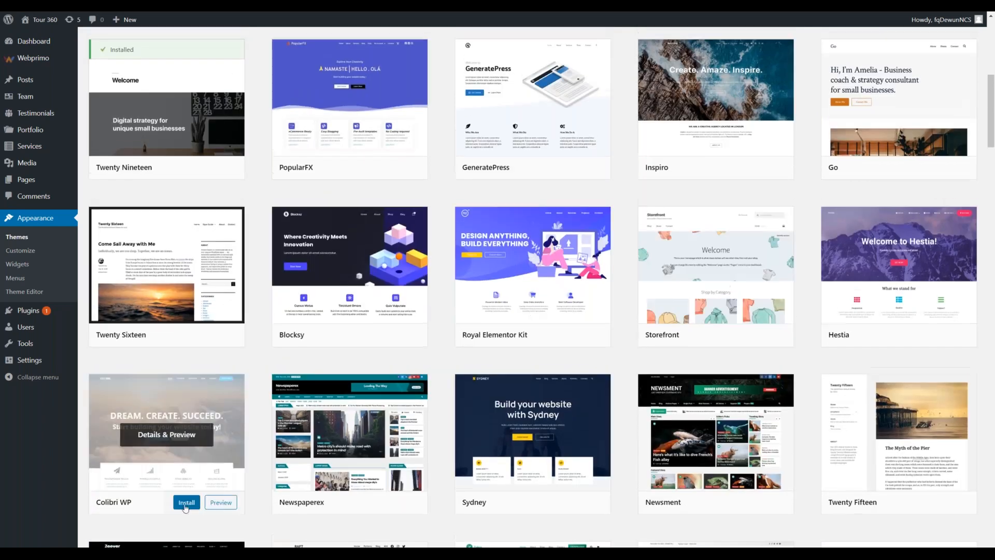
Step: Install and activate the Colibri WP theme, and start with its predefined Modern design
left_click(174, 502)
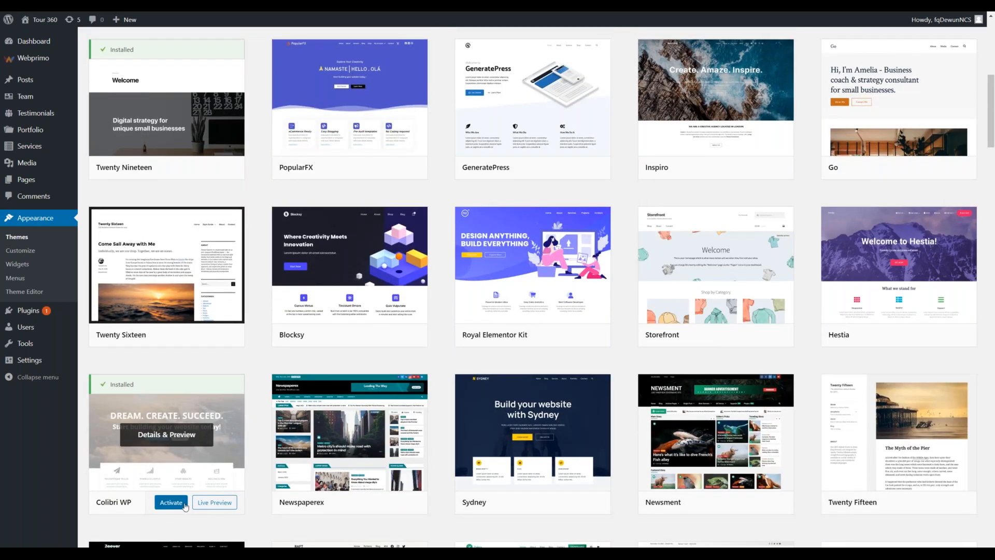
left_click(175, 503)
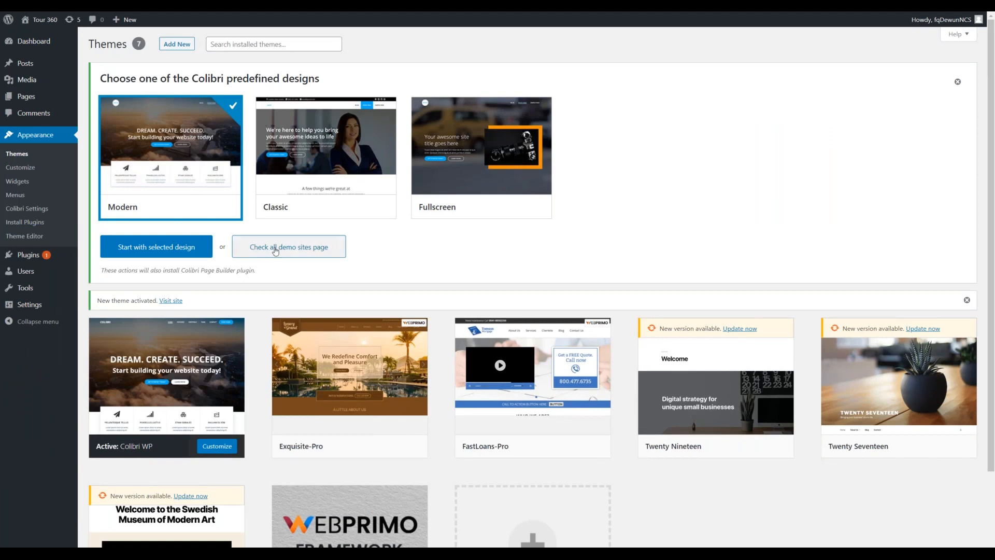
left_click(174, 248)
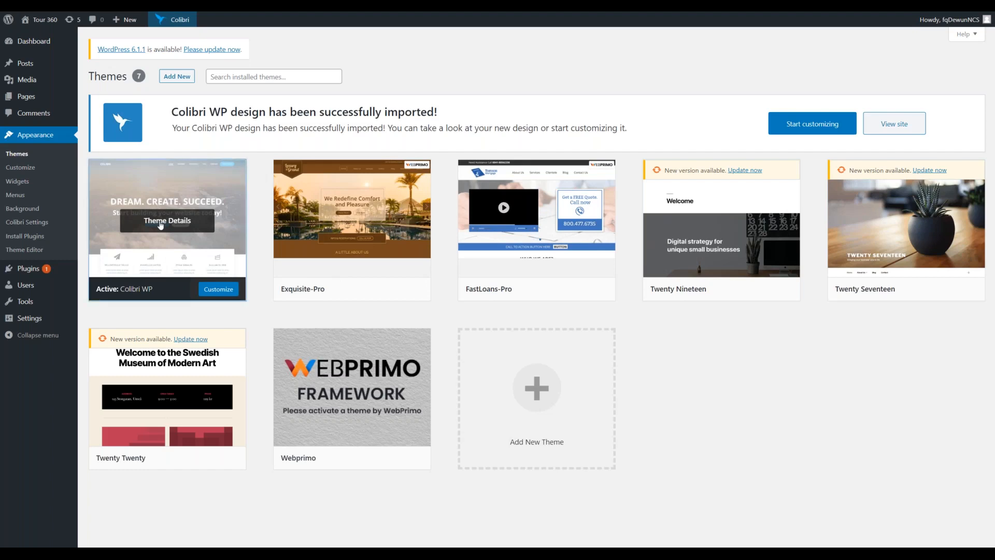
Step: View the details of the active Colibri WP theme, close them and look over the dashboard home page
left_click(161, 224)
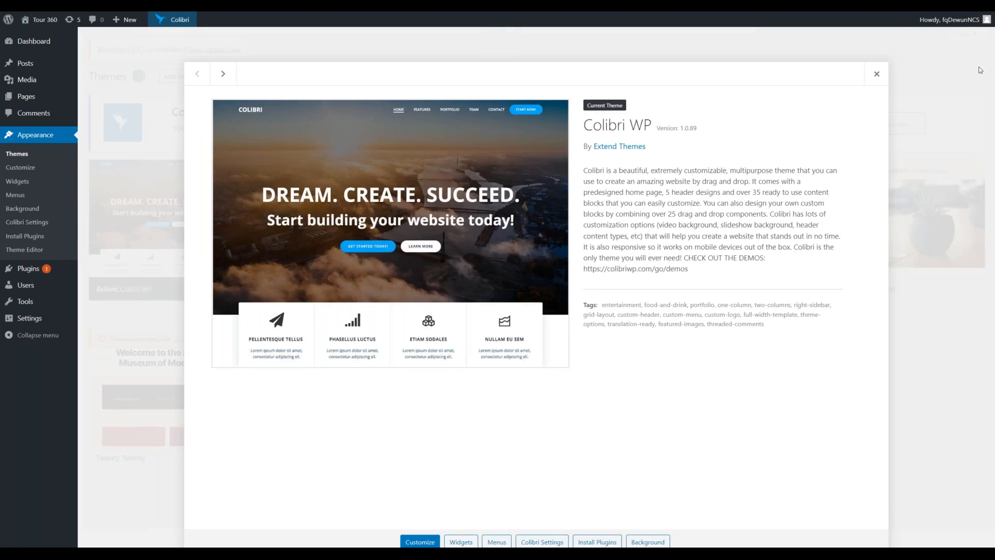
left_click(876, 74)
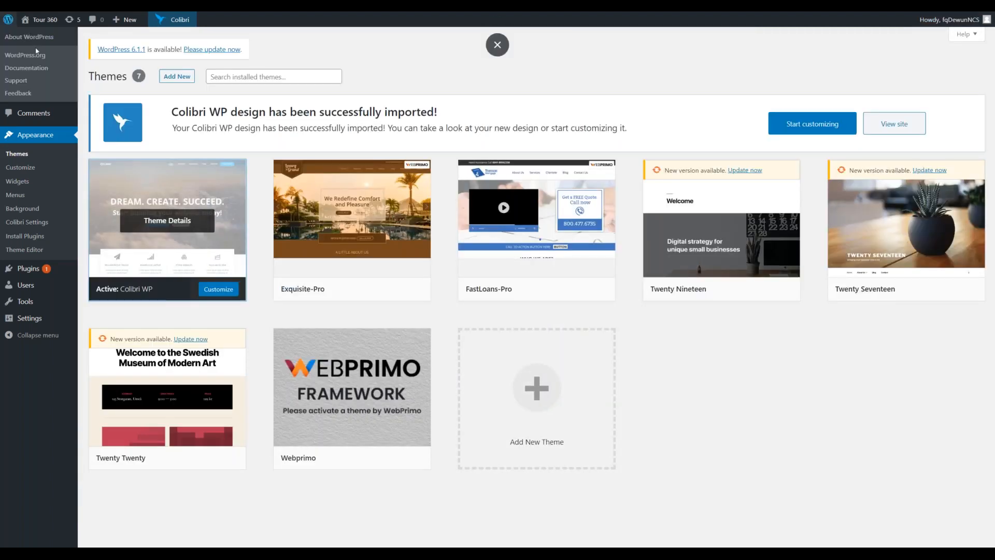
mouse_move(43, 47)
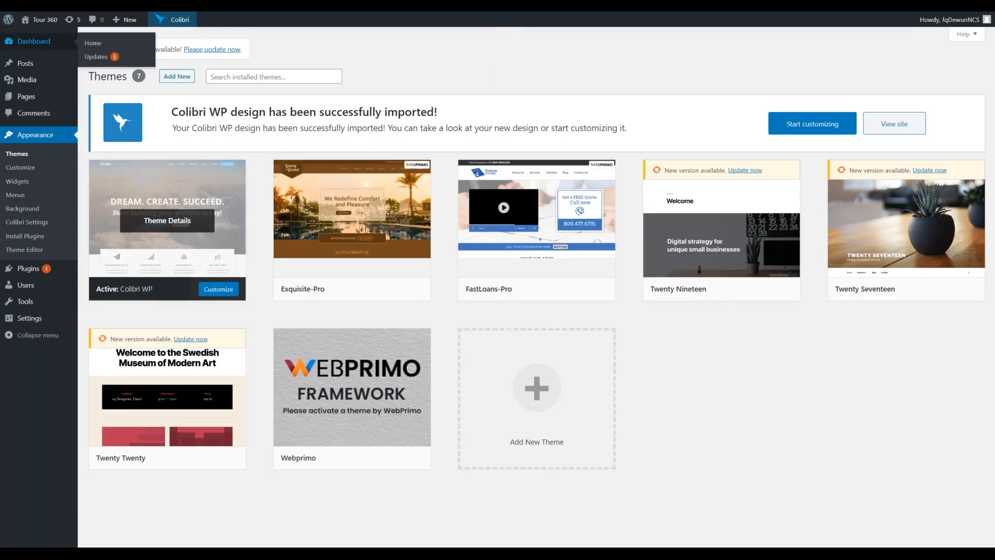
left_click(93, 43)
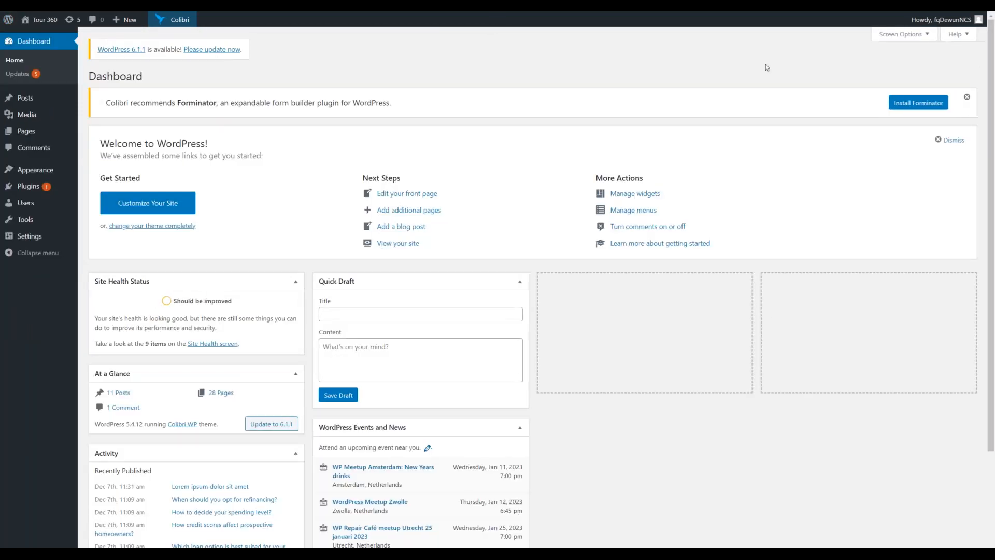
scroll(110, 185, "down", 1)
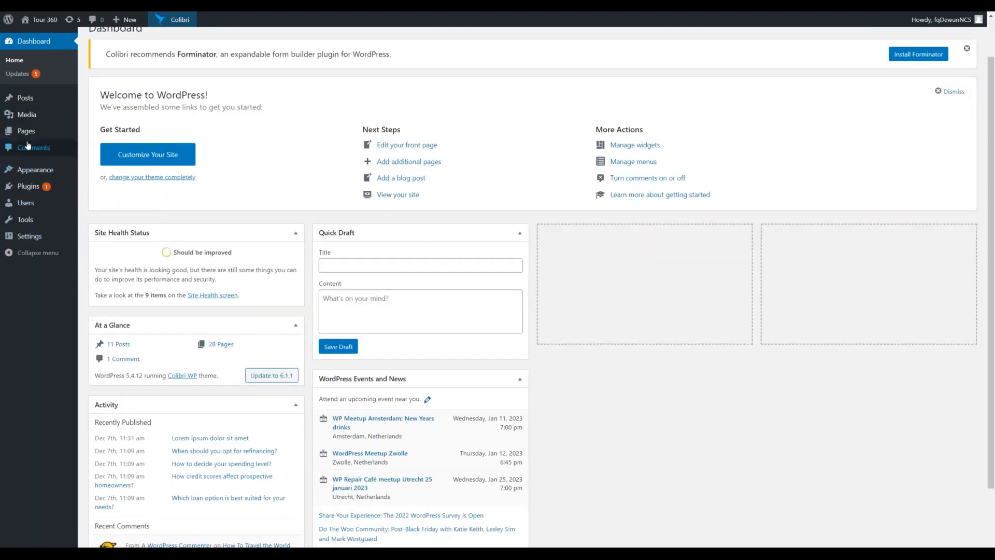
Step: Open the post "When should you opt for refinancing?" from the list of all posts and dismiss the block editor welcome guide
mouse_move(37, 103)
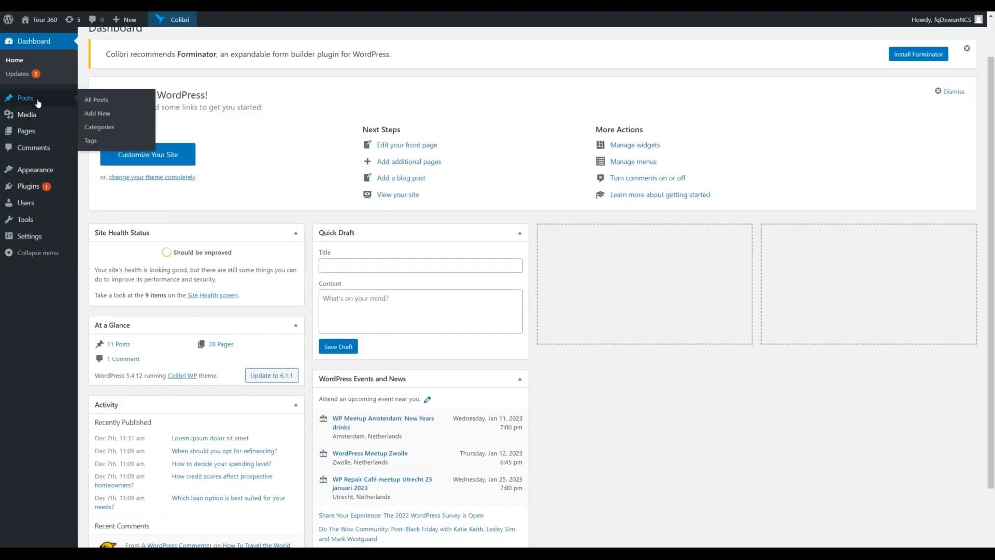
left_click(115, 100)
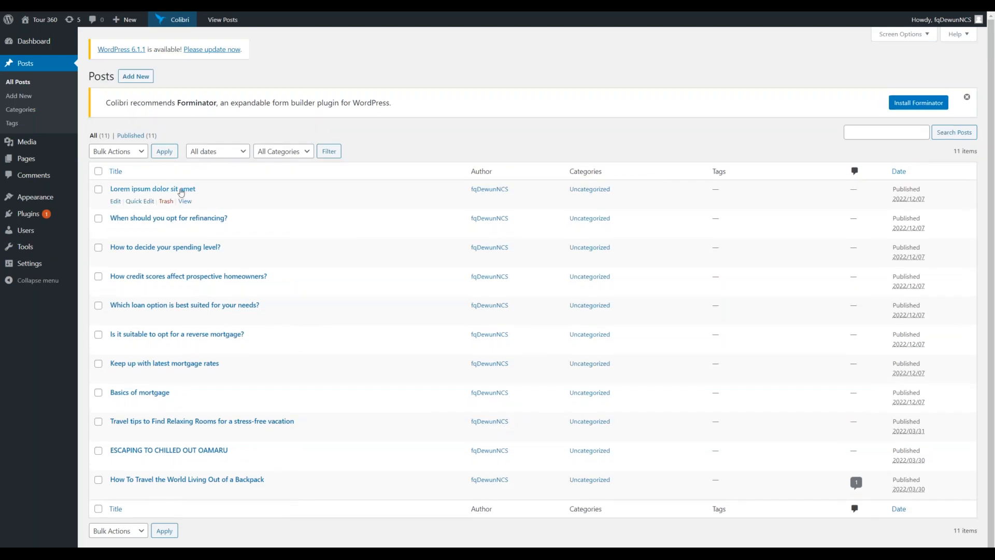
left_click(154, 219)
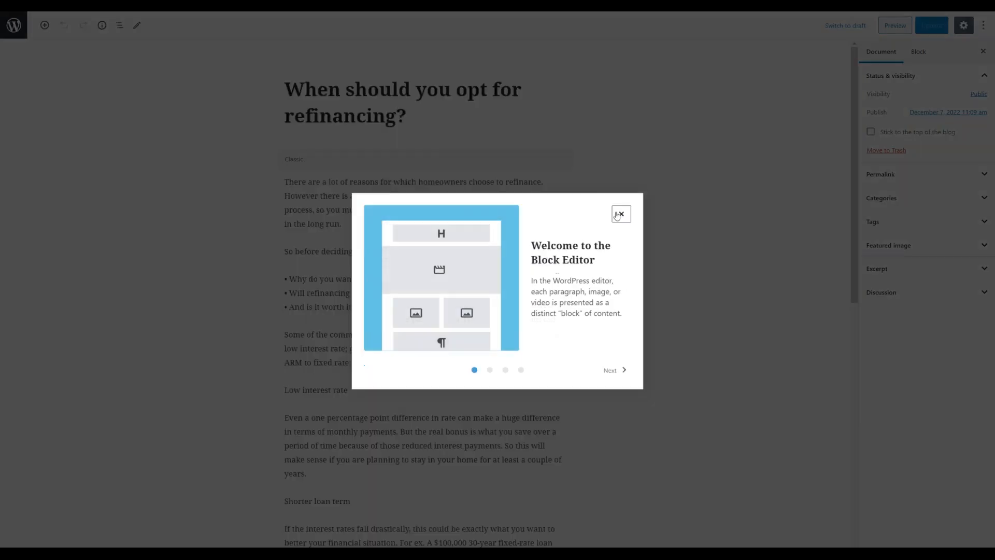
left_click(620, 213)
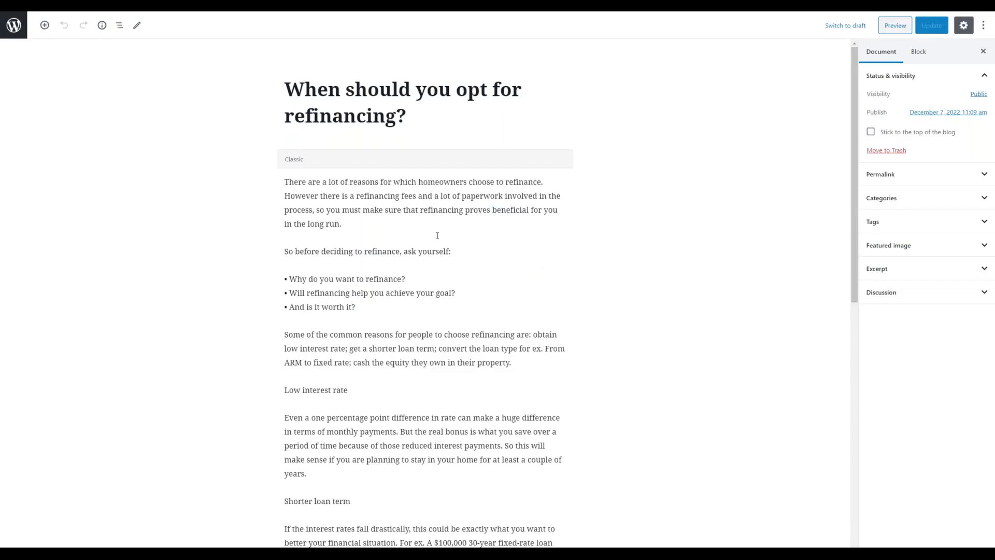
Step: Check the block editor's view and tool options and read through the refinancing post's content
left_click(984, 25)
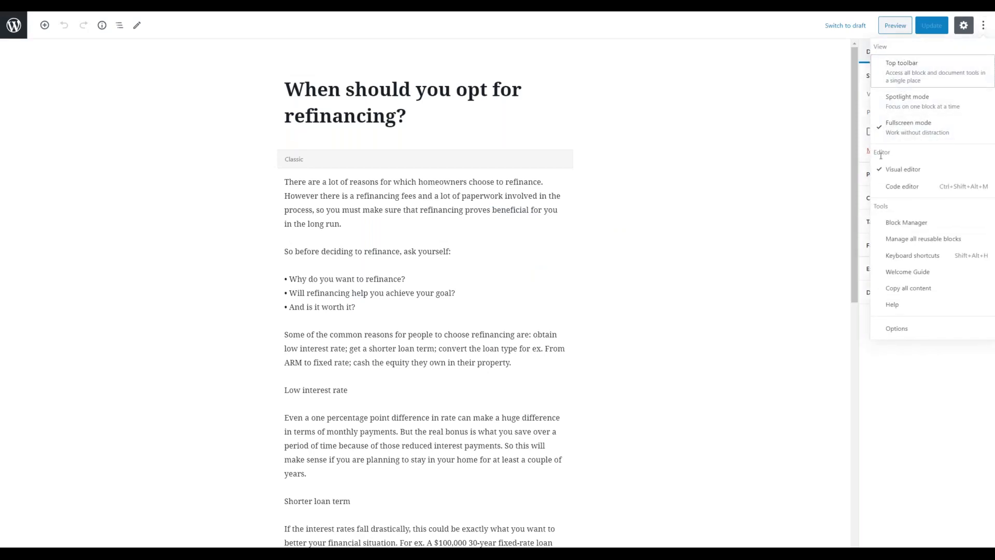
left_click(730, 196)
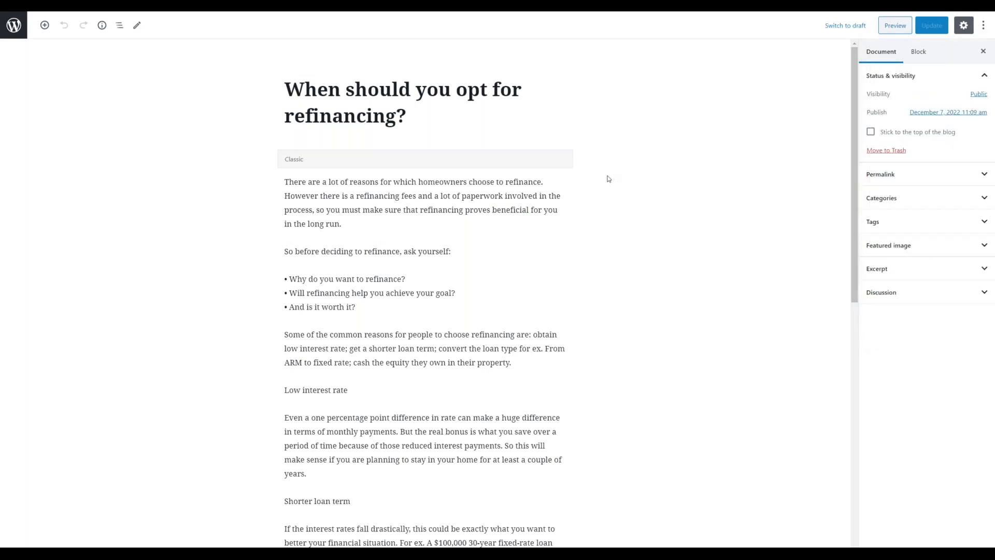
scroll(609, 178, "down", 2)
scroll(613, 171, "down", 4)
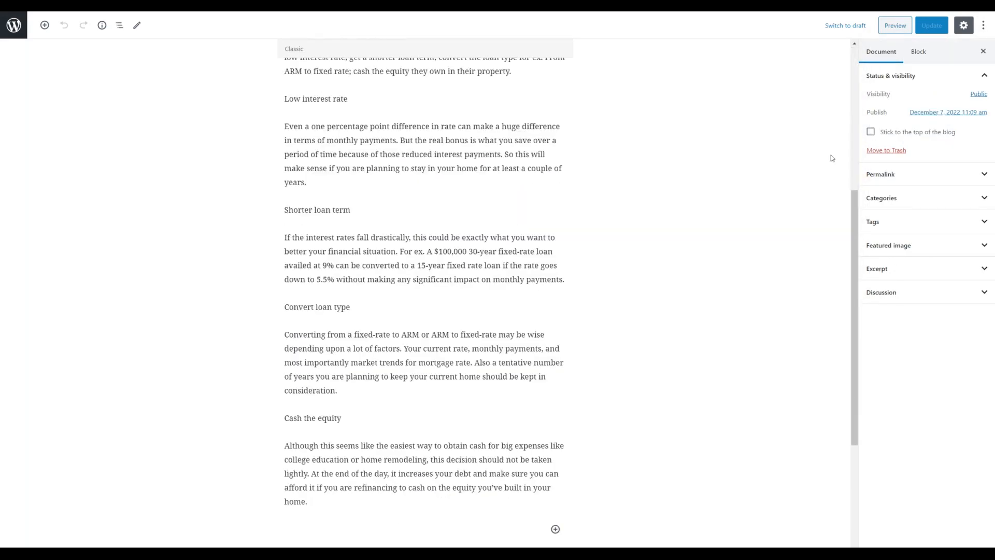
scroll(834, 151, "up", 1)
Step: Preview the refinancing post on the site and look through the Home page in the Colibri WP design
left_click(893, 27)
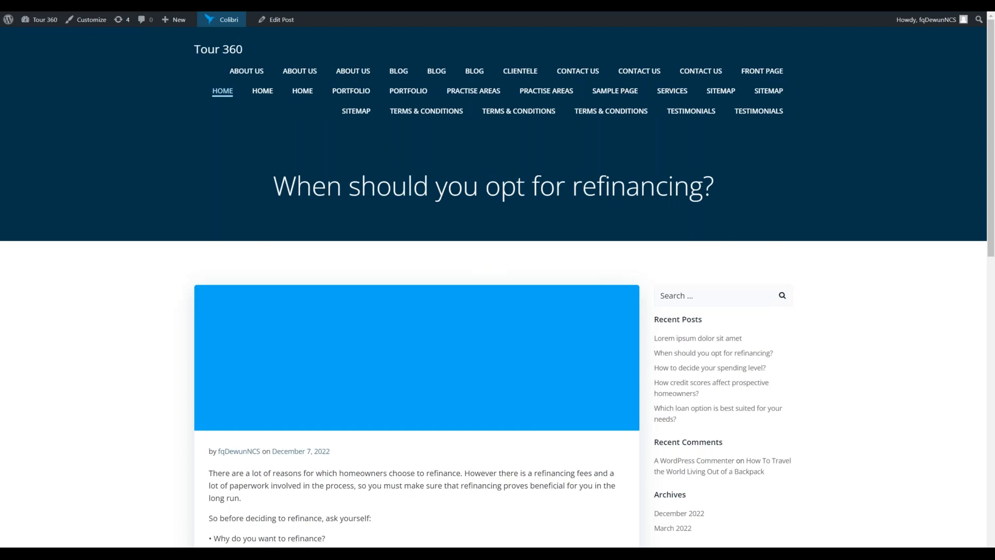
left_click(222, 90)
scroll(295, 131, "down", 3)
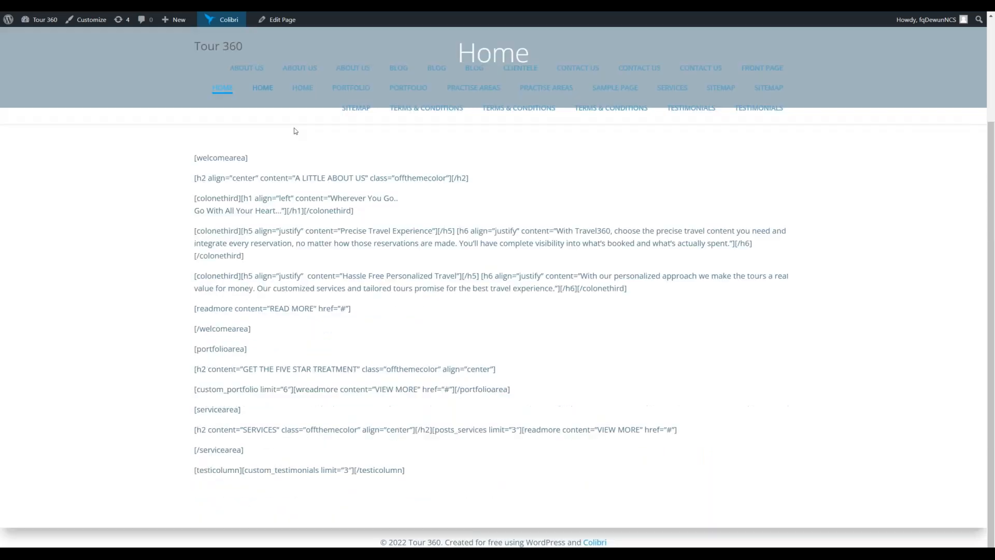
scroll(295, 131, "up", 3)
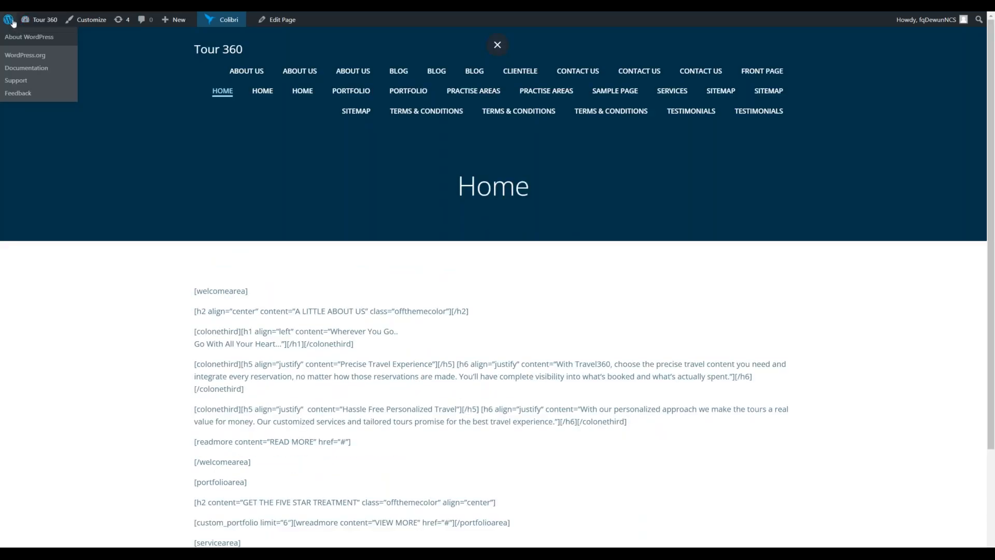
Step: Return to the WordPress admin through the About WordPress page and view the installed plugins
left_click(12, 23)
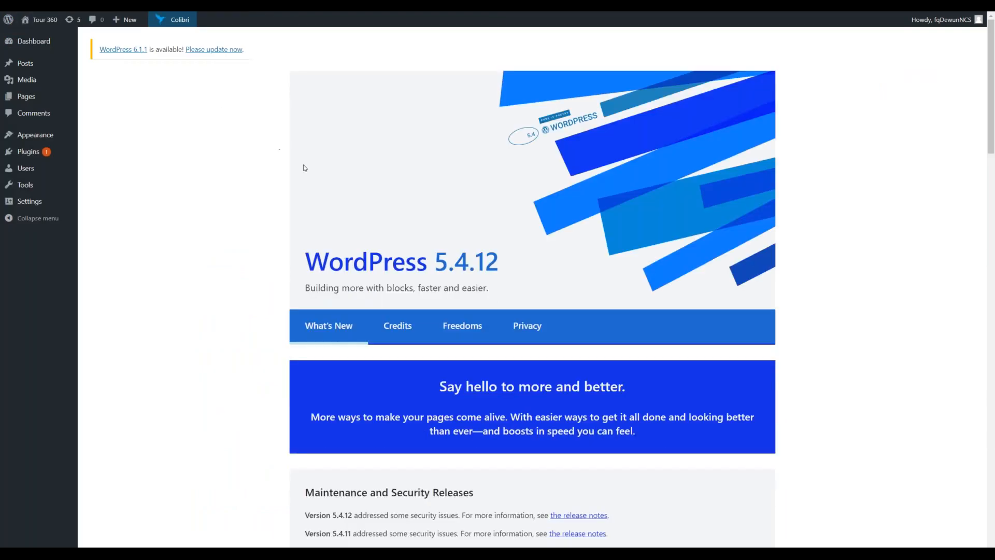
mouse_move(44, 158)
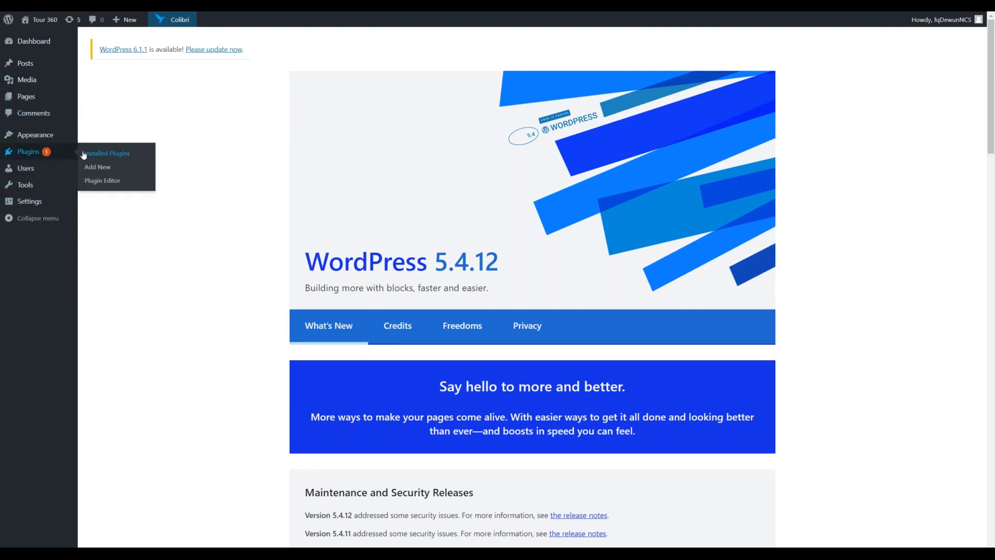
left_click(67, 153)
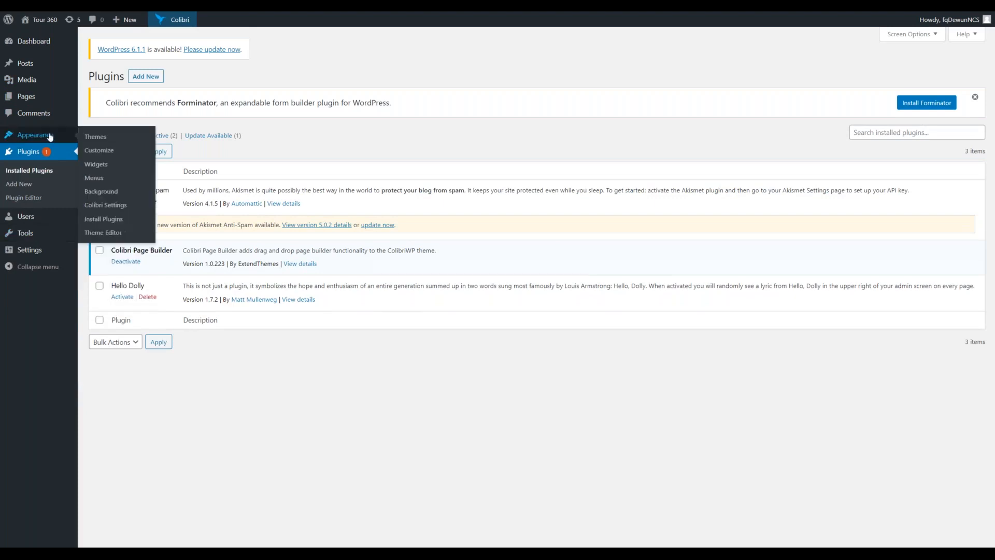
Step: Go back to the dashboard, open the installed themes and start adding a new theme
left_click(19, 49)
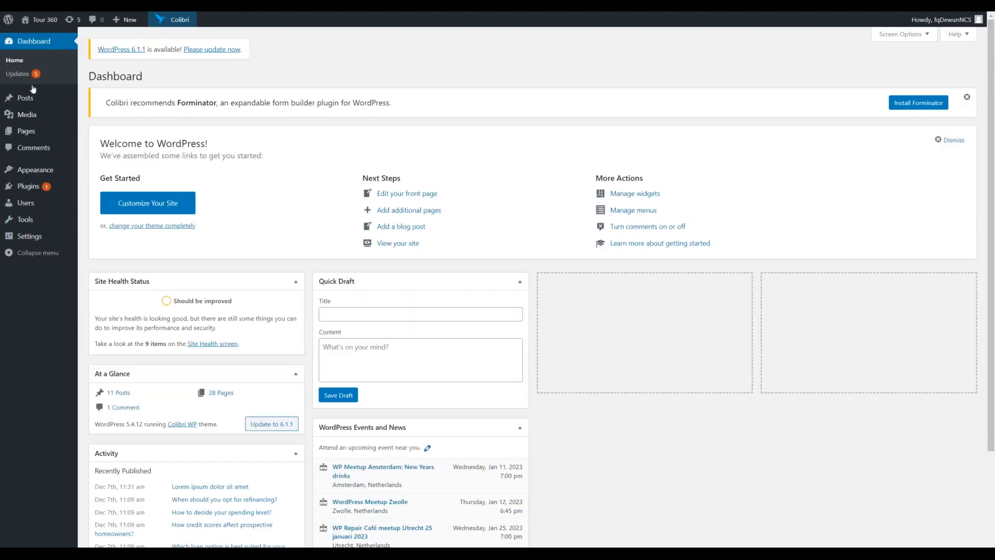
mouse_move(31, 170)
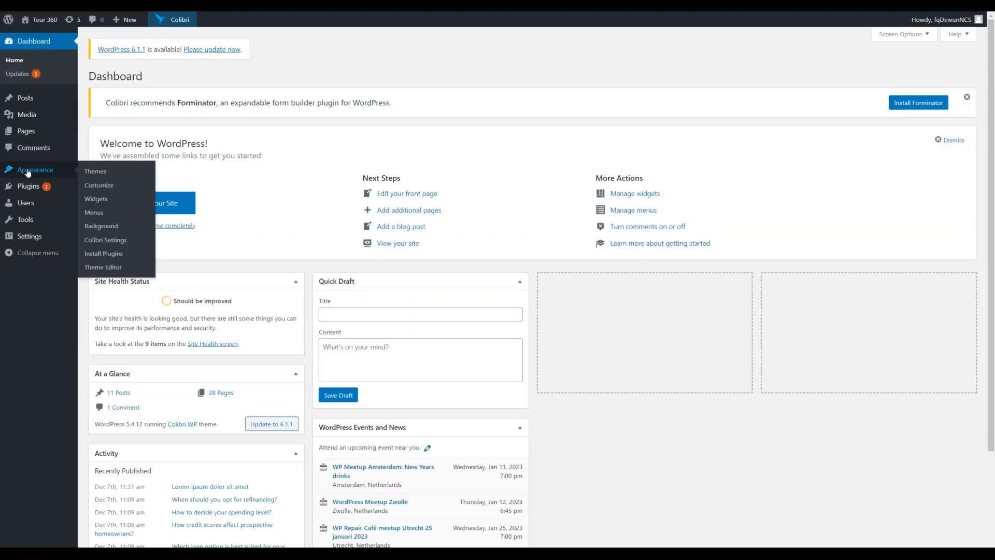
left_click(105, 175)
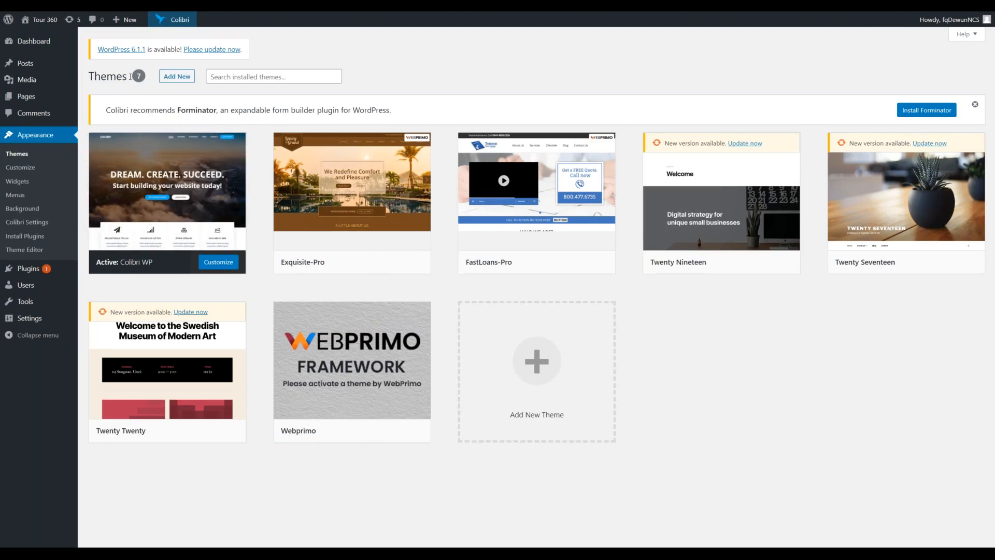
left_click(170, 80)
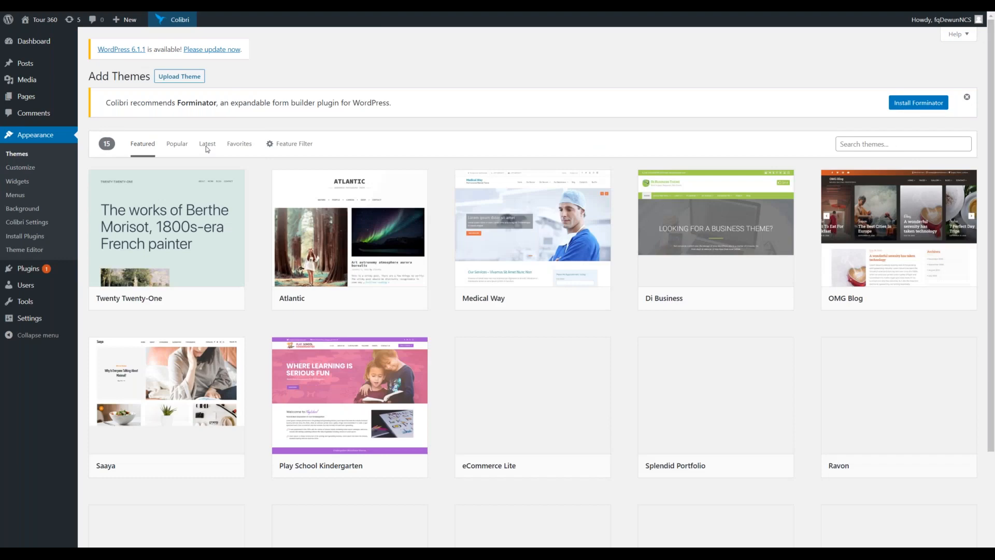
Step: Browse the featured themes, switch the theme list to Popular and look through the themes offered there
scroll(276, 148, "down", 1)
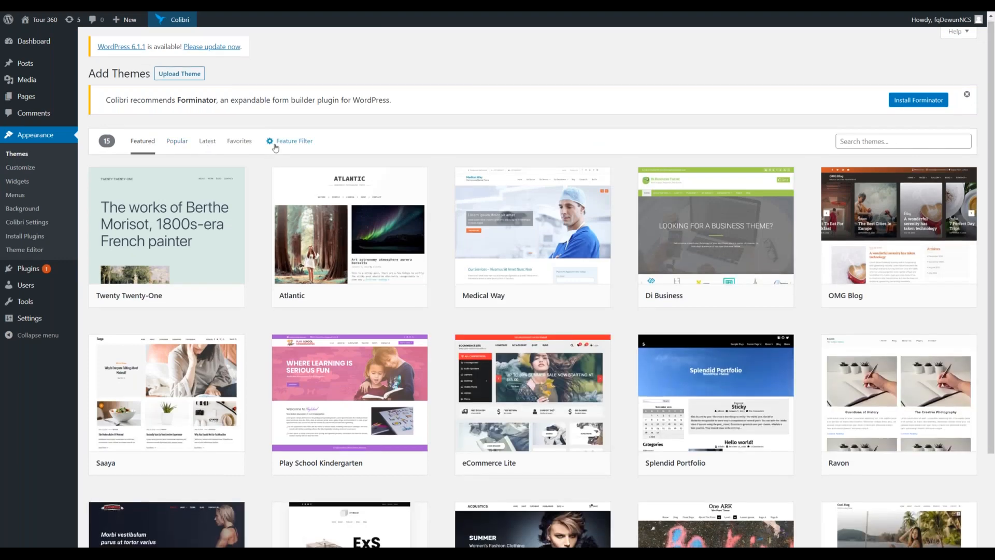
scroll(276, 147, "down", 3)
scroll(280, 150, "up", 4)
left_click(177, 143)
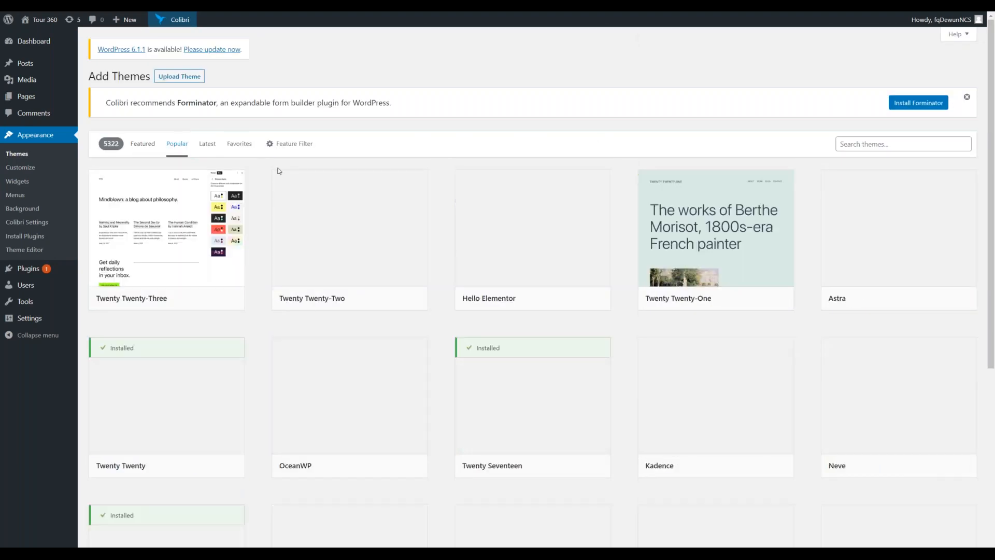
scroll(345, 218, "down", 1)
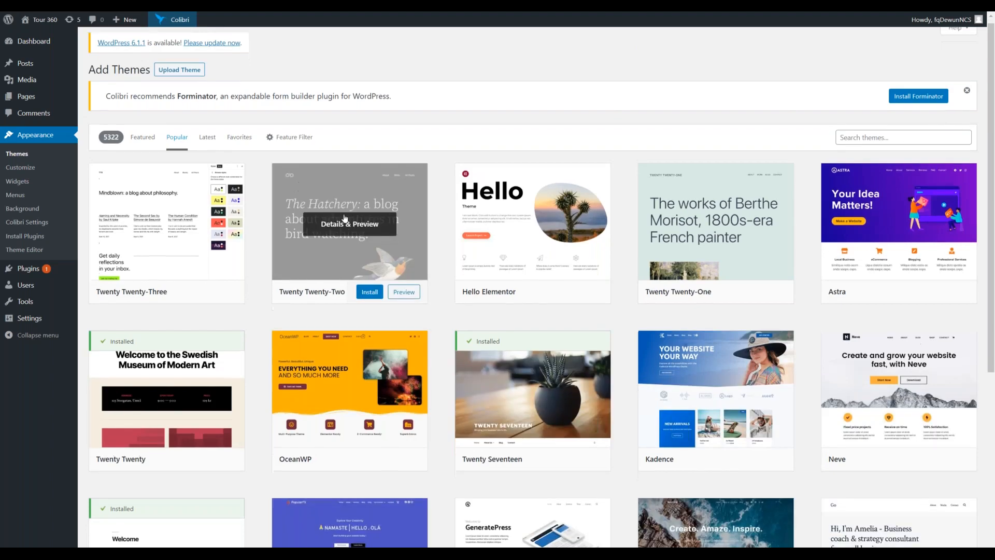
scroll(345, 218, "down", 15)
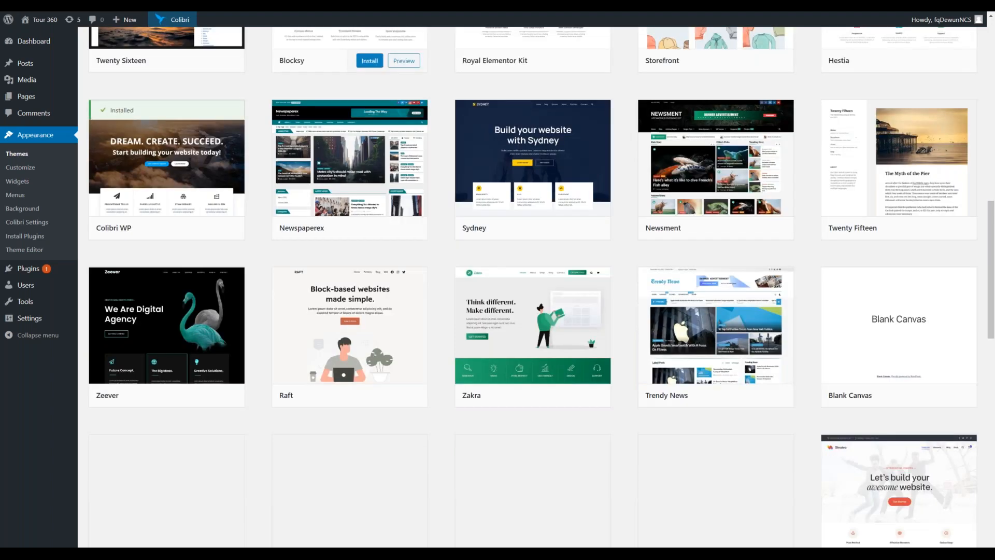
scroll(410, 222, "up", 3)
scroll(410, 222, "up", 11)
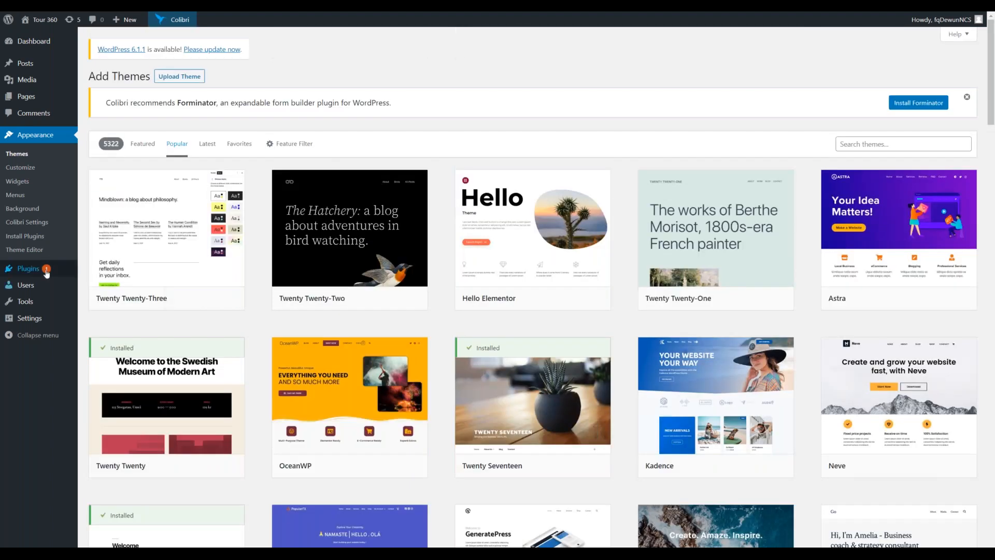
Step: Highlight the number of popular themes and exit the browser's full-screen mode
mouse_move(45, 270)
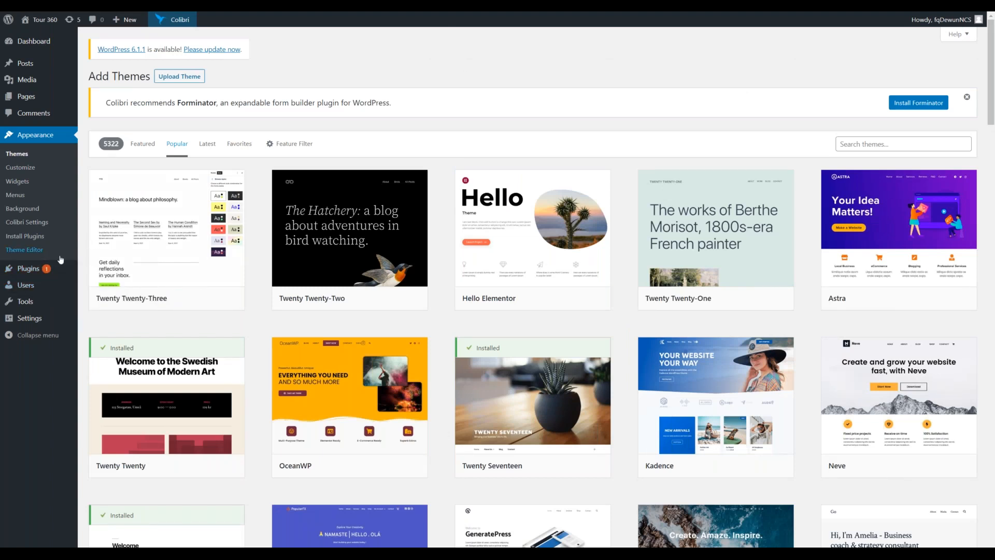
mouse_move(352, 394)
left_click_drag(101, 148, 124, 146)
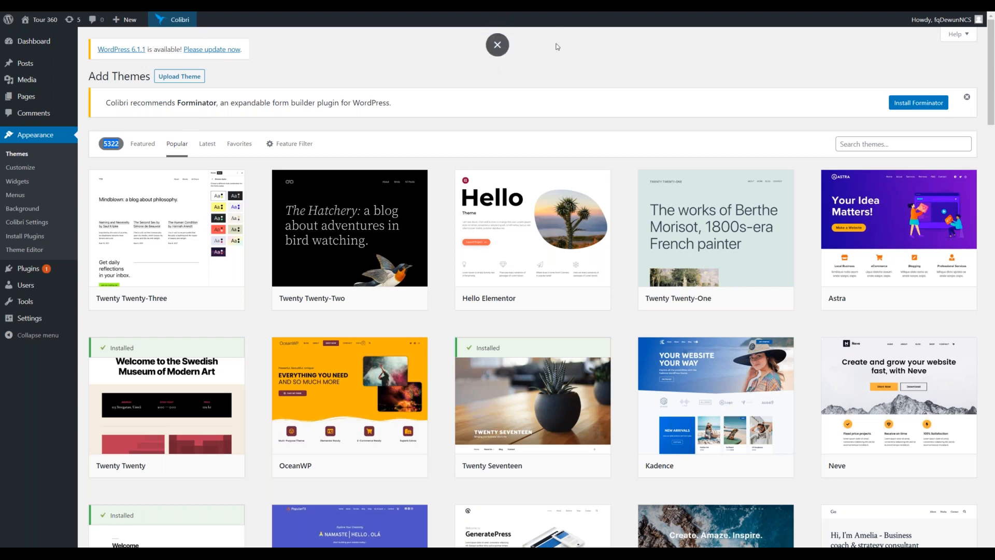
key("F11")
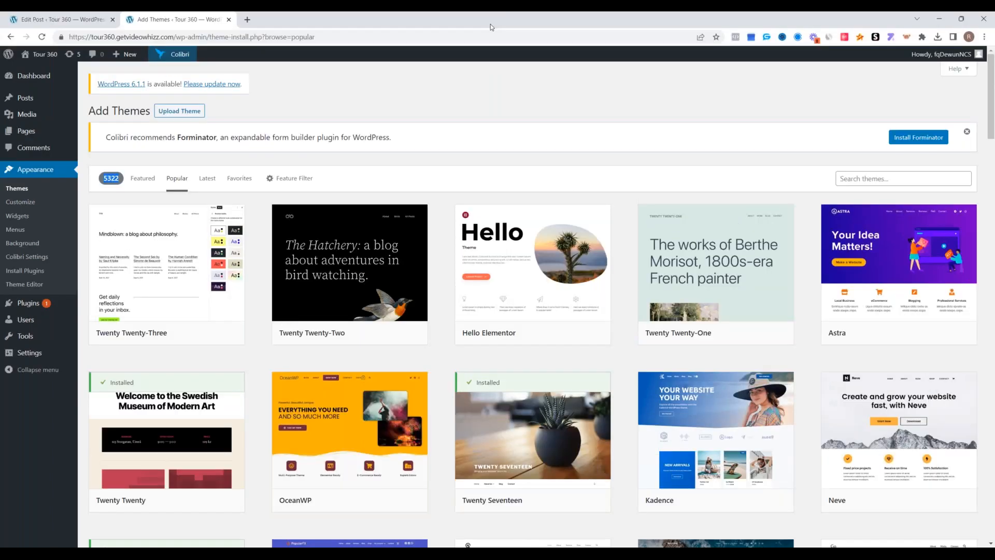